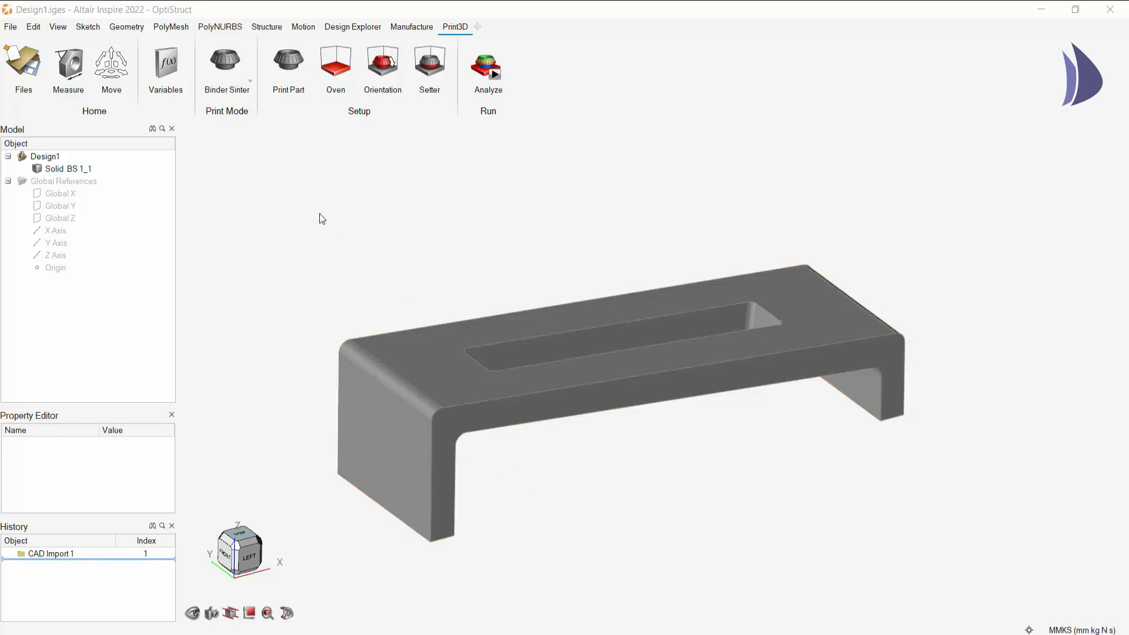
# - Designate the bracket as the print part using material Alumina995_62_1_1 with a 300 K initial temperature
pyautogui.click(288, 68)
pyautogui.click(411, 370)
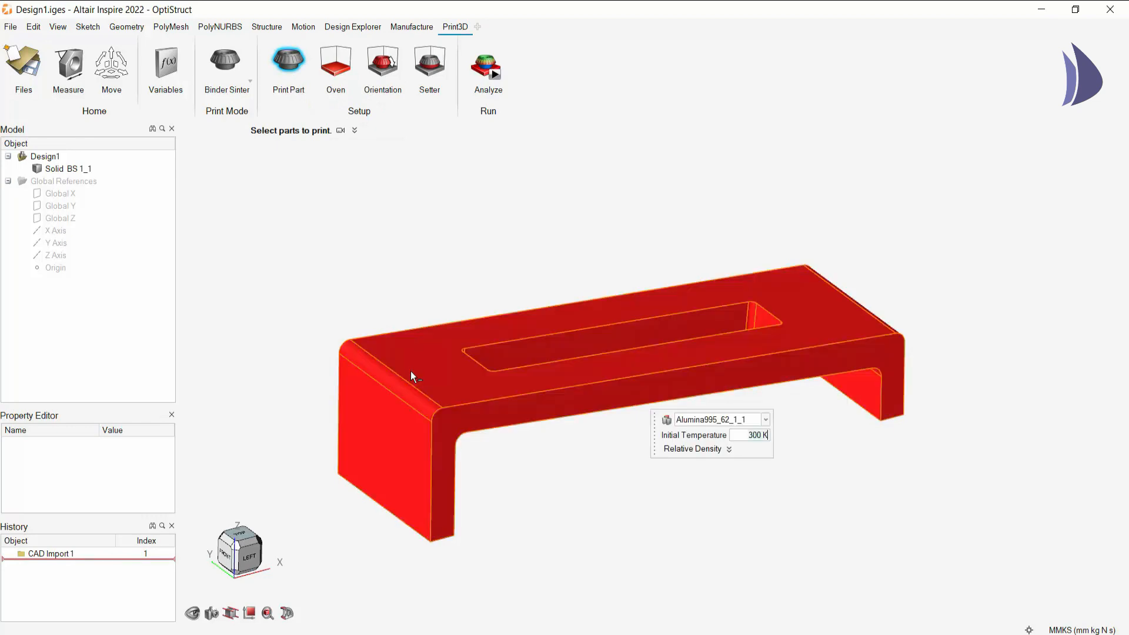
pyautogui.click(765, 419)
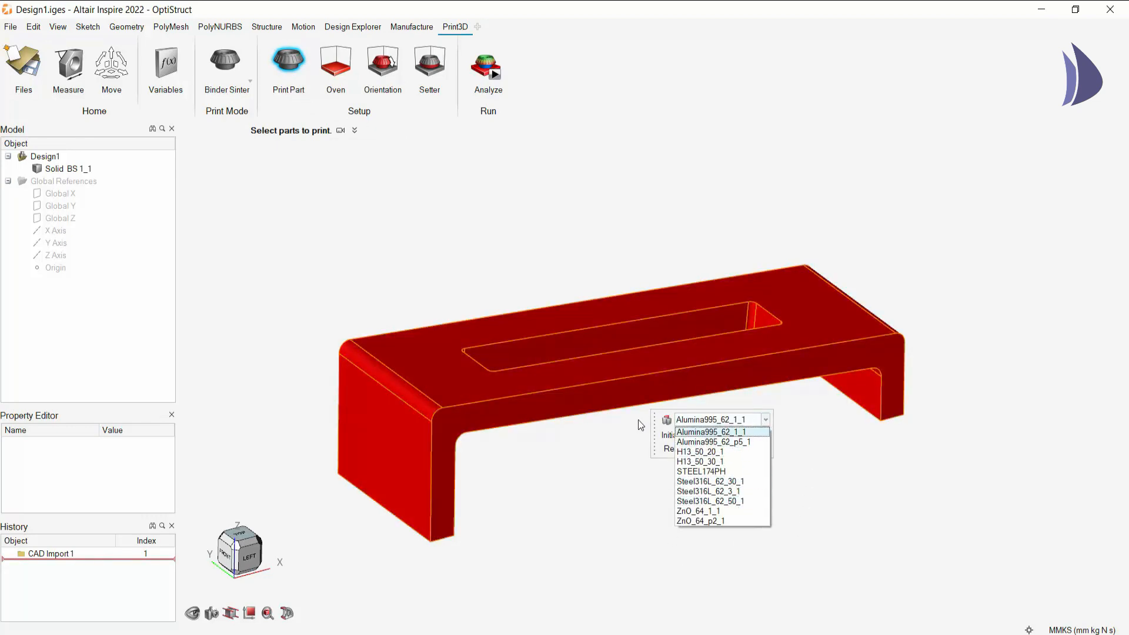
pyautogui.click(718, 433)
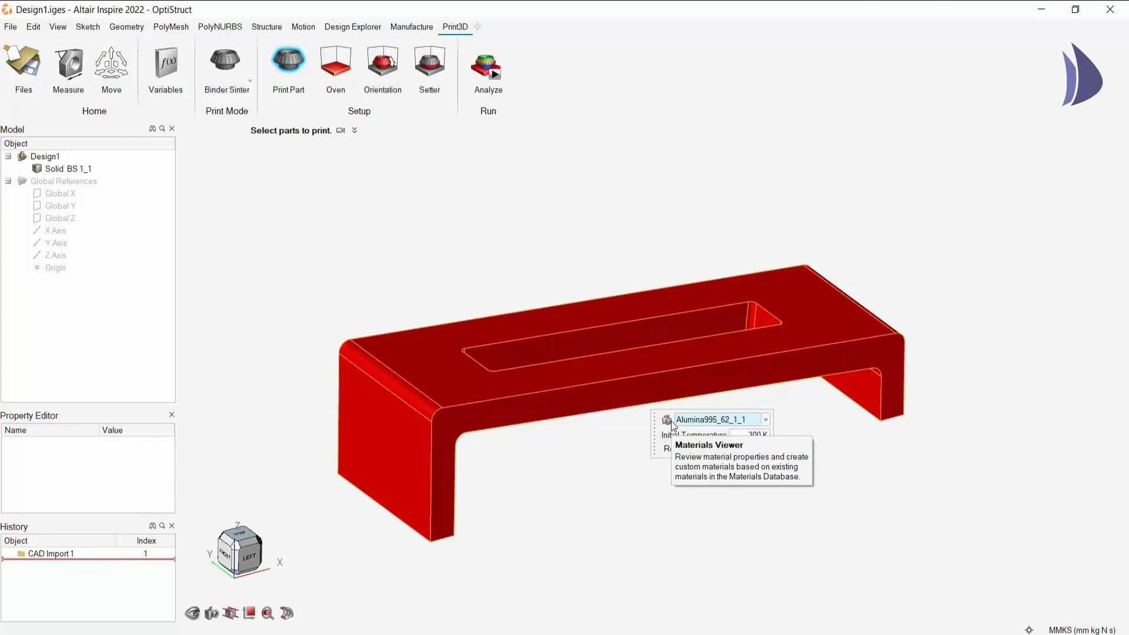
pyautogui.click(750, 437)
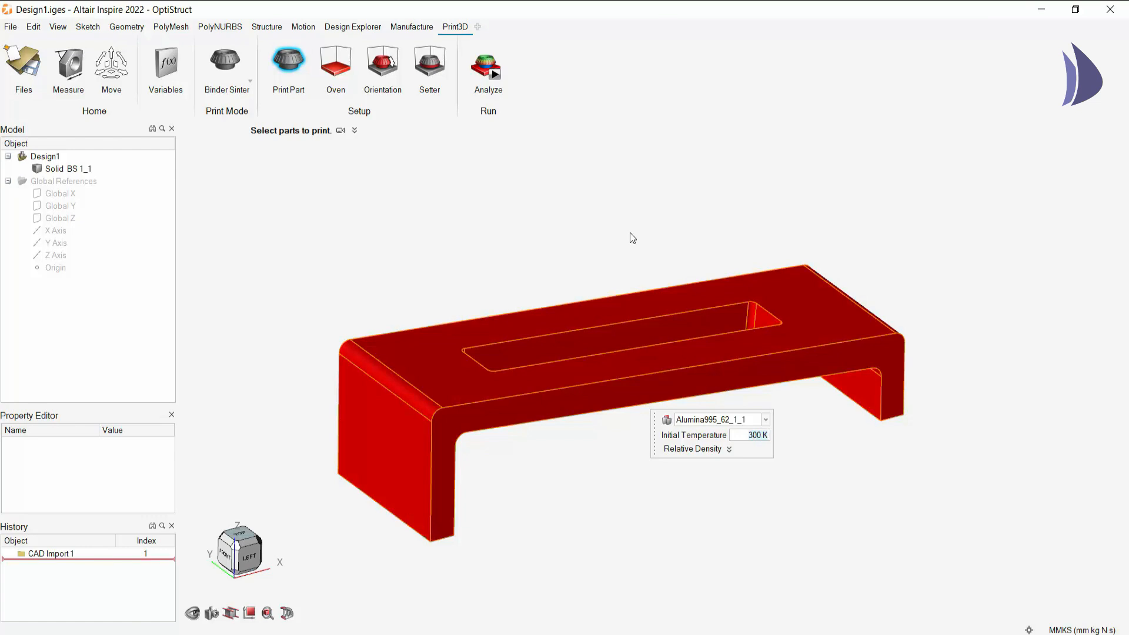
pyautogui.rightClick(630, 213)
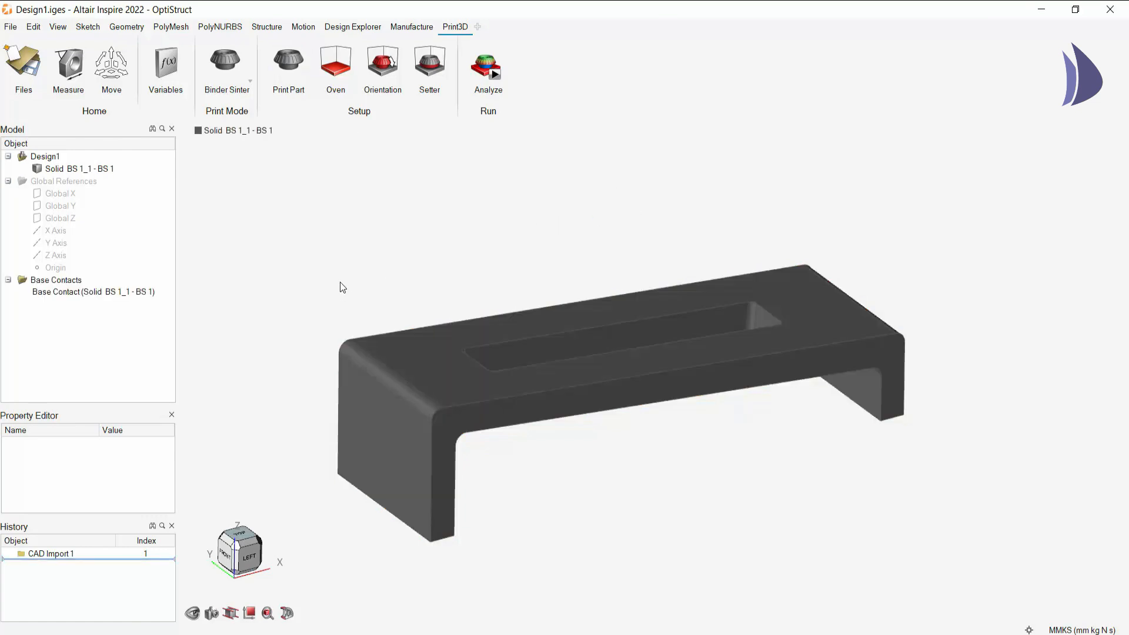
# - Check the available ExOne oven models, but create the oven with the Default type
pyautogui.click(345, 69)
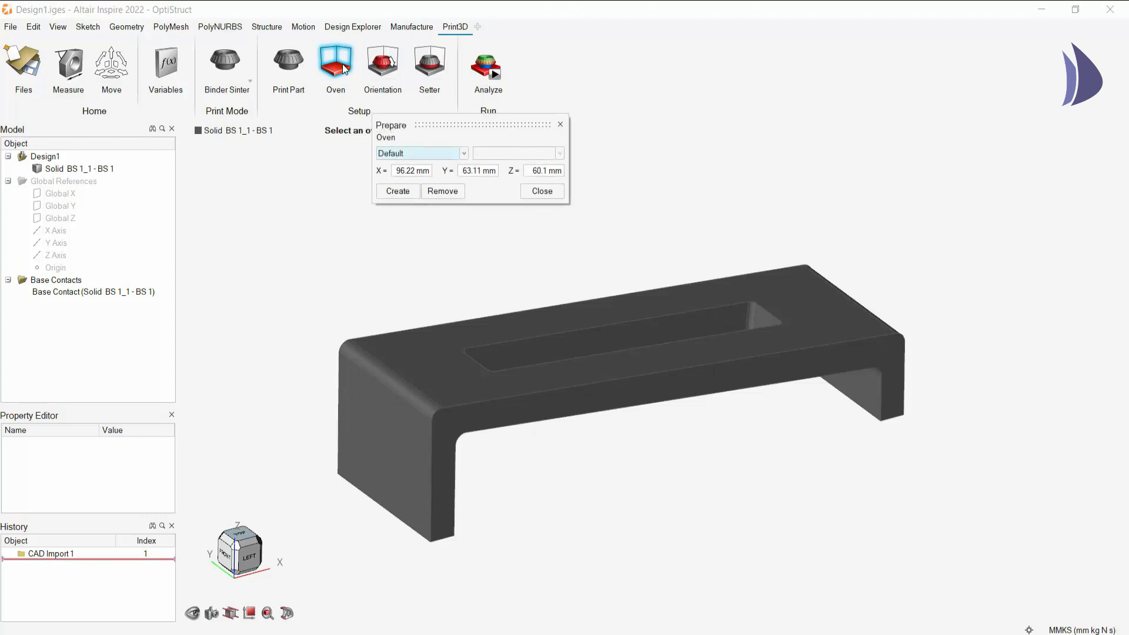
pyautogui.click(441, 153)
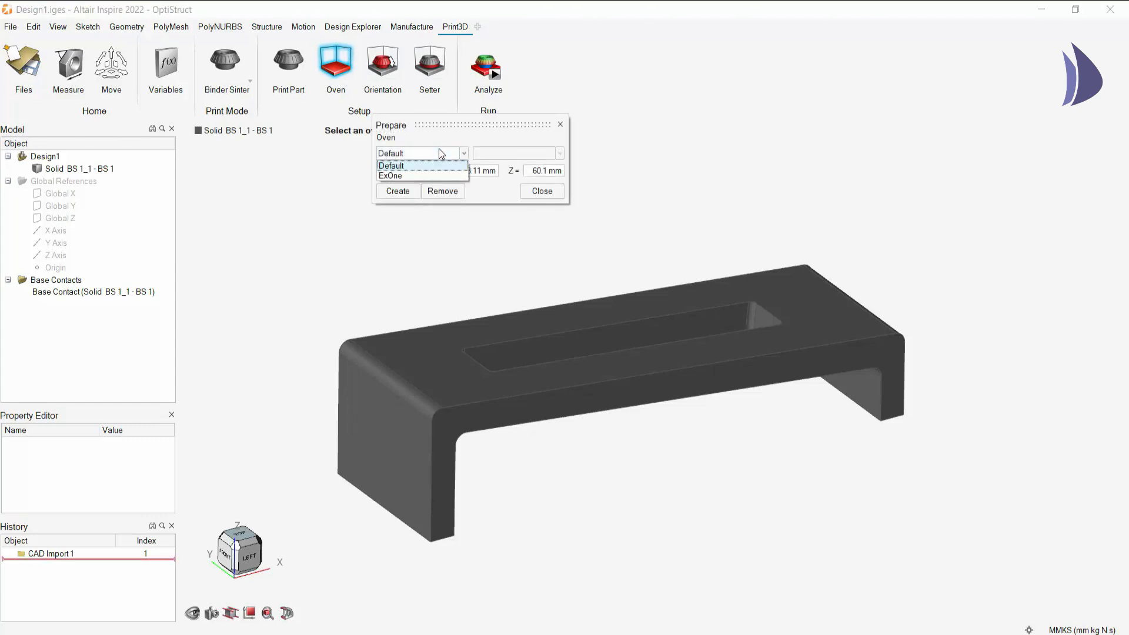
pyautogui.click(413, 176)
pyautogui.click(543, 153)
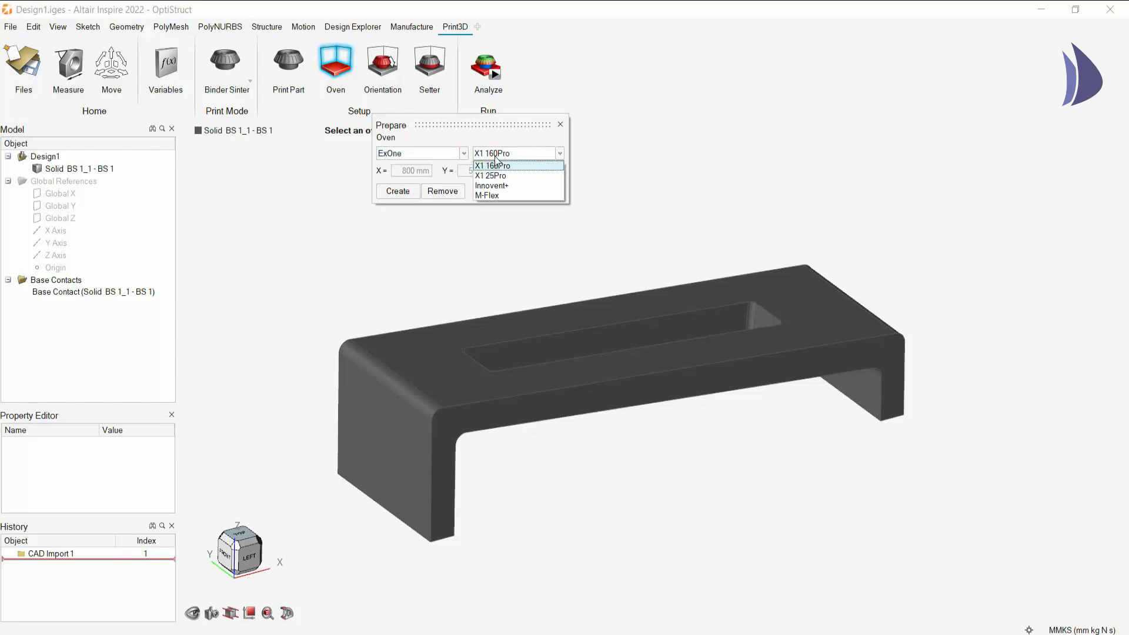
pyautogui.click(408, 152)
pyautogui.click(415, 165)
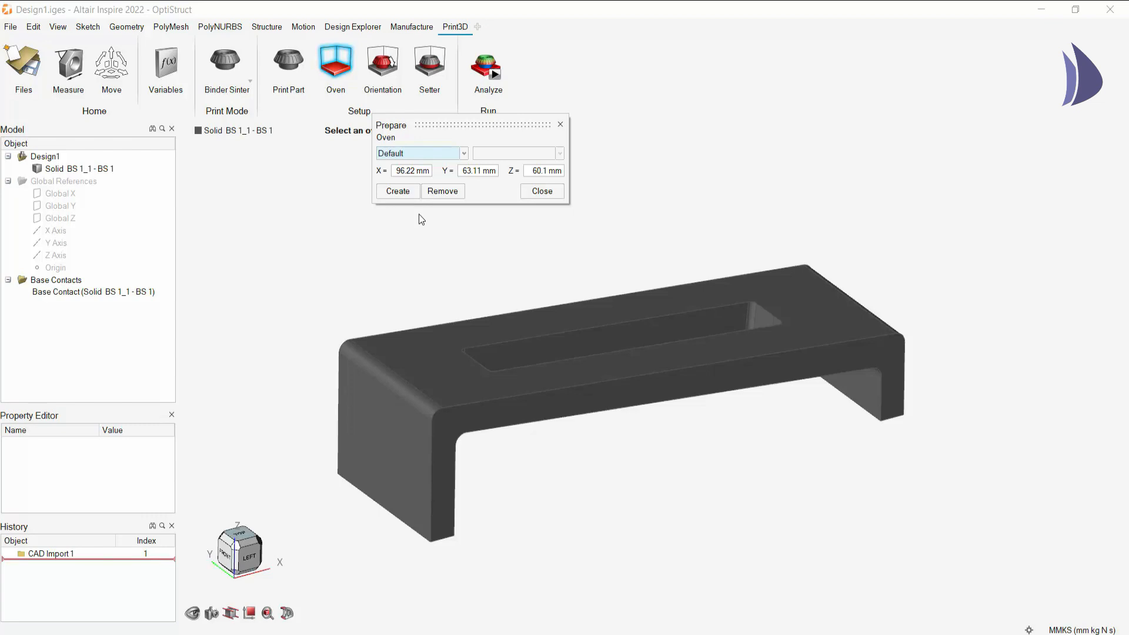
pyautogui.click(405, 193)
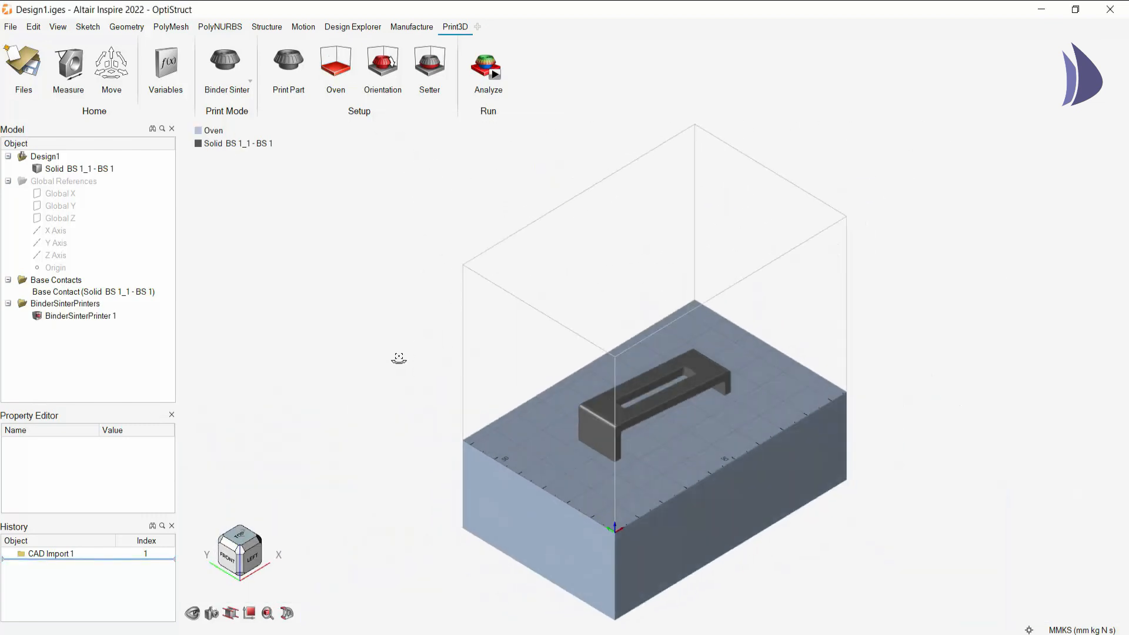
# - Generate a sag preview of the bracket in its current orientation on the oven base
pyautogui.moveTo(399, 358); pyautogui.dragTo(386, 325, button='right')
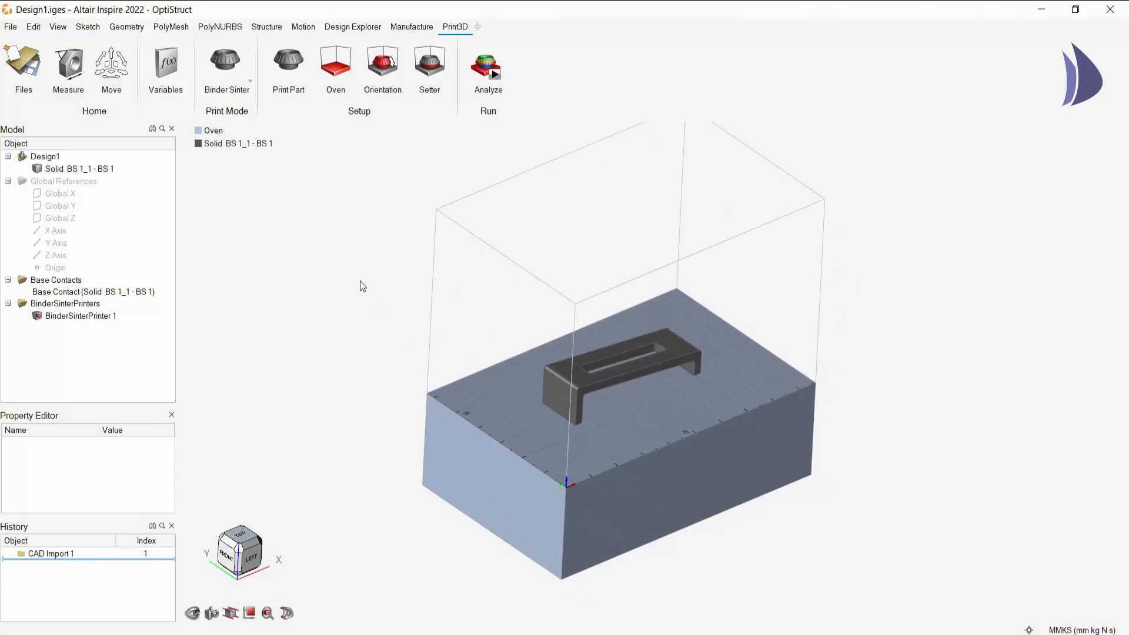
pyautogui.click(383, 62)
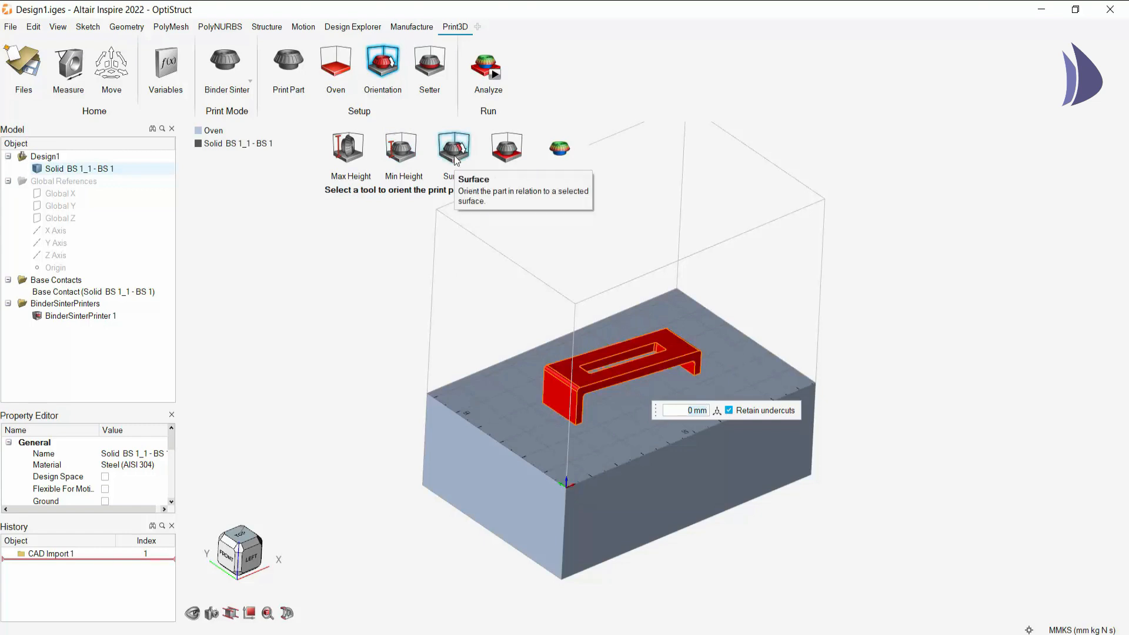
pyautogui.moveTo(470, 212); pyautogui.dragTo(600, 334, button='right')
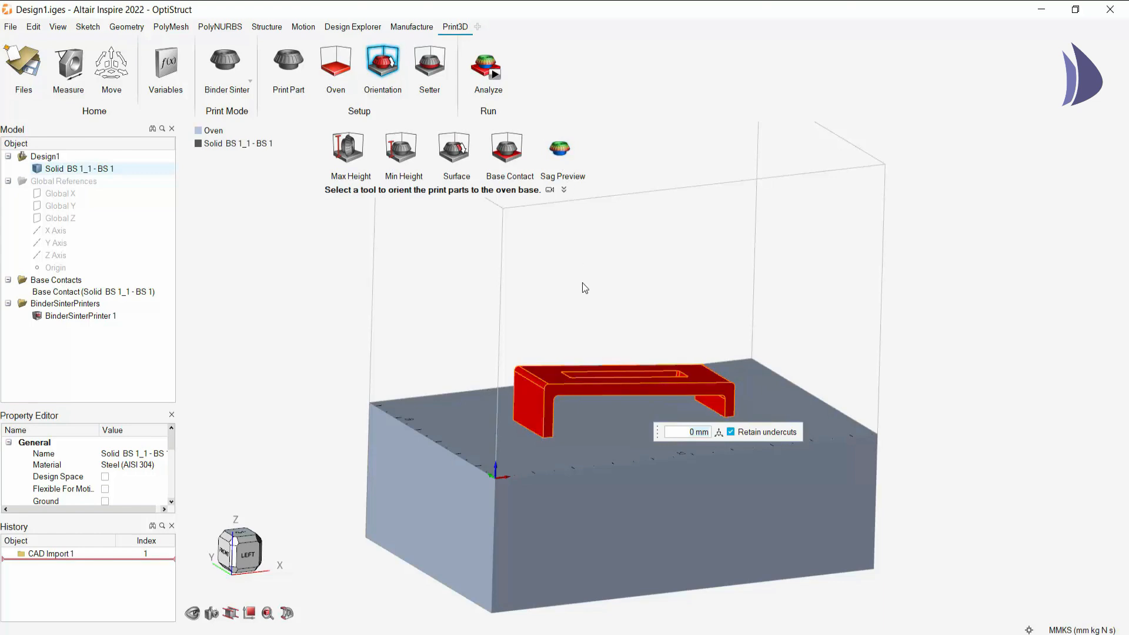
pyautogui.click(559, 159)
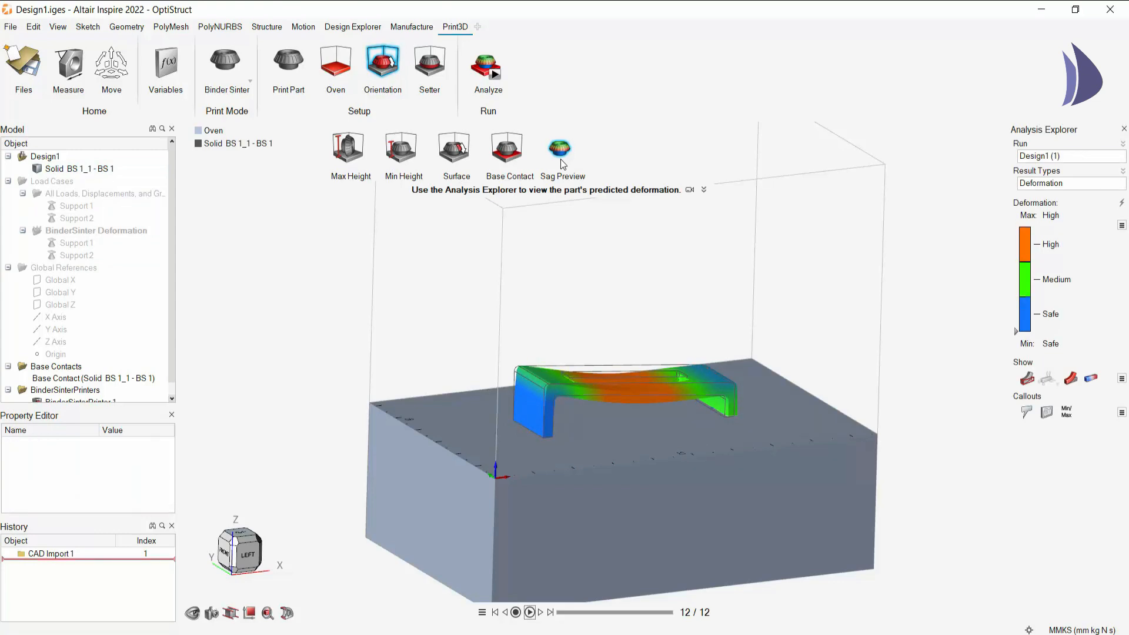
# - Filter the deformation preview to only the High range, inspect the bracket's span, and restore the full result range
pyautogui.scroll(1, 629, 347)
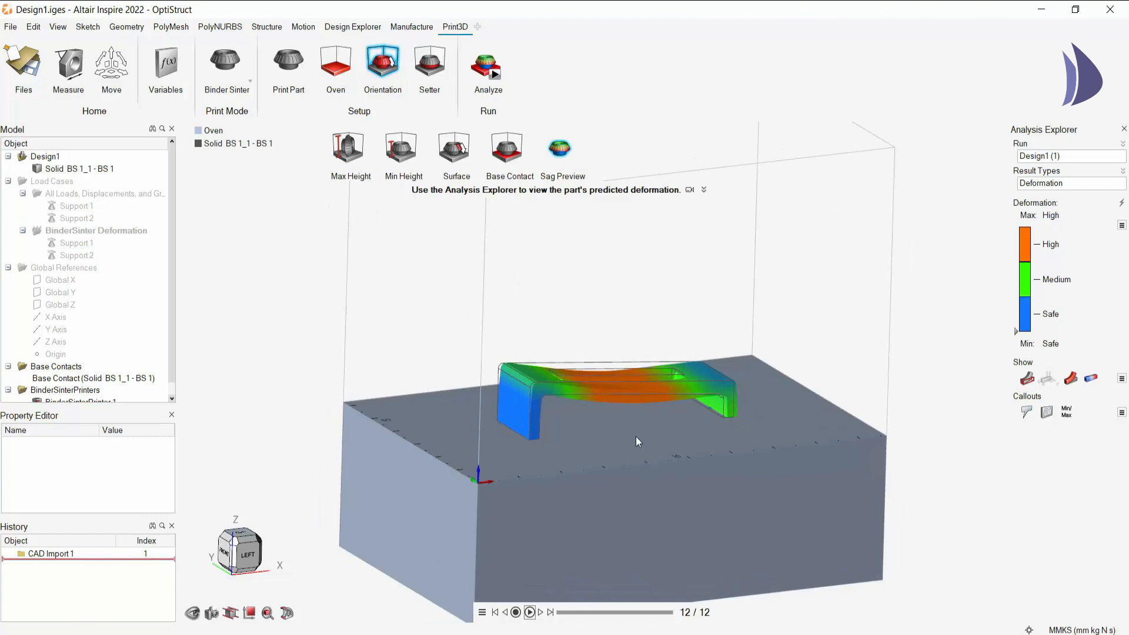
pyautogui.moveTo(620, 438); pyautogui.dragTo(547, 350, button='middle')
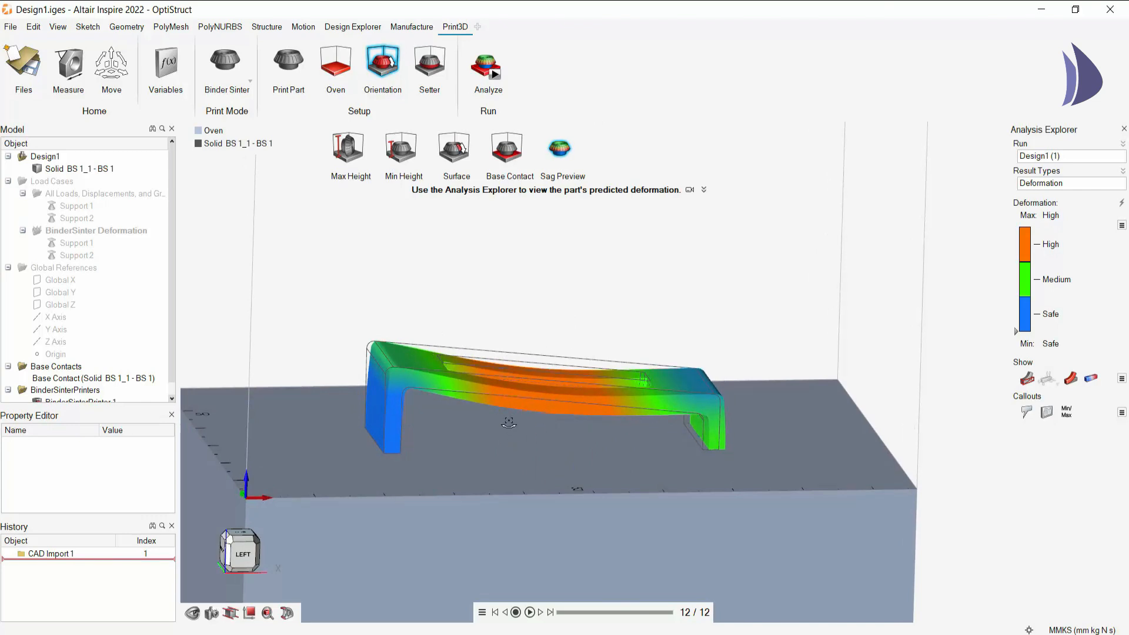
pyautogui.moveTo(508, 422); pyautogui.dragTo(515, 432, button='middle')
pyautogui.moveTo(1017, 328); pyautogui.dragTo(1017, 261)
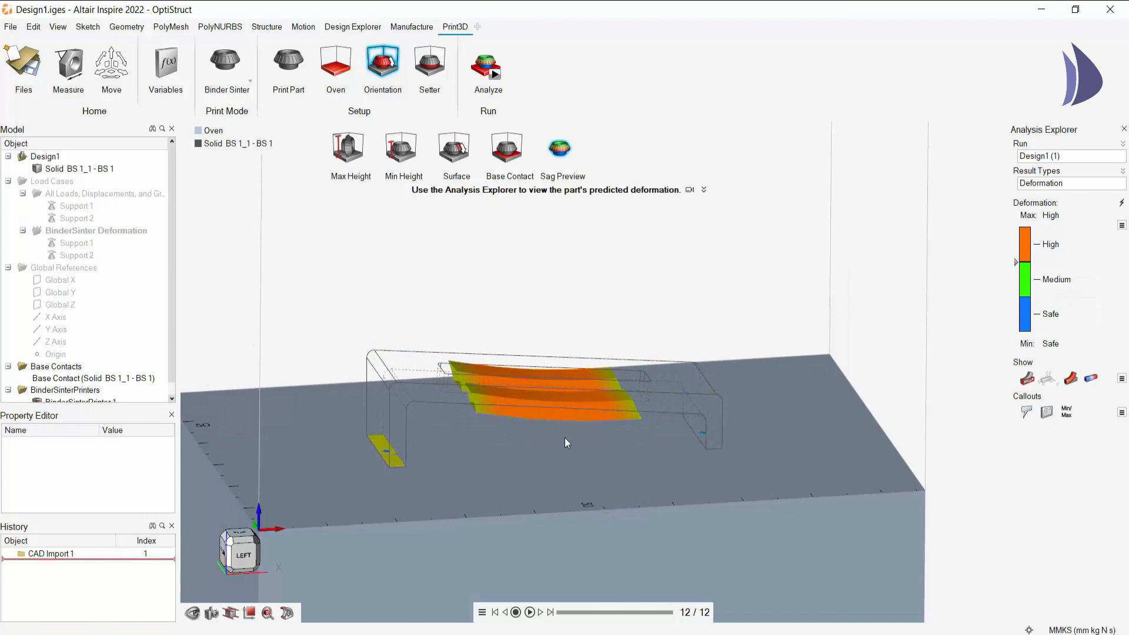
pyautogui.moveTo(470, 352); pyautogui.dragTo(562, 392, button='right')
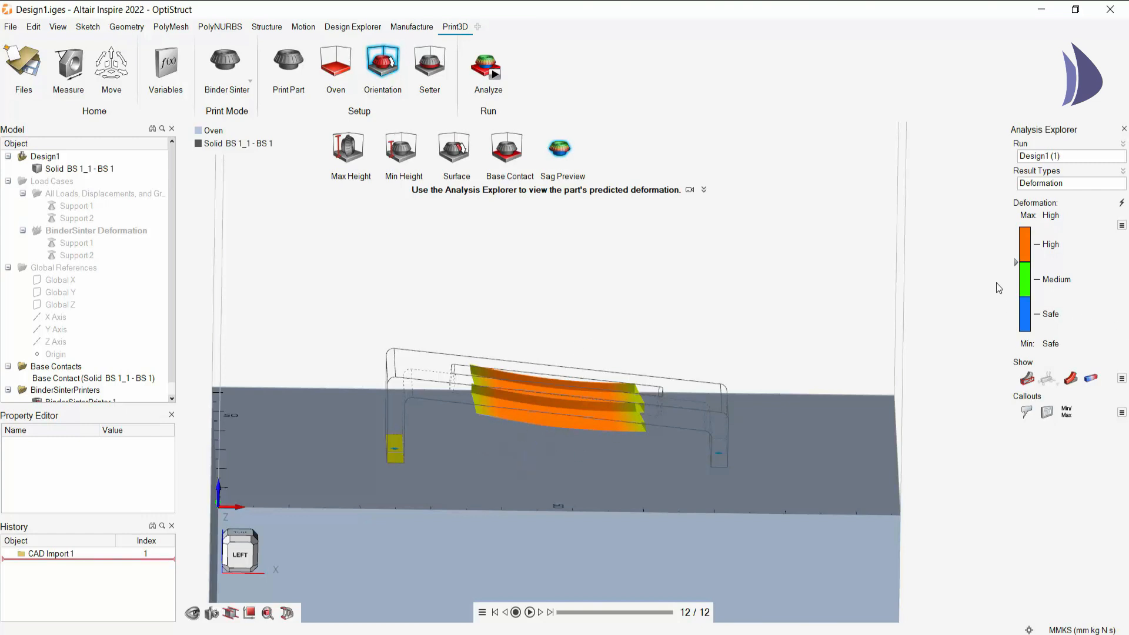
pyautogui.moveTo(1016, 262); pyautogui.dragTo(1016, 331)
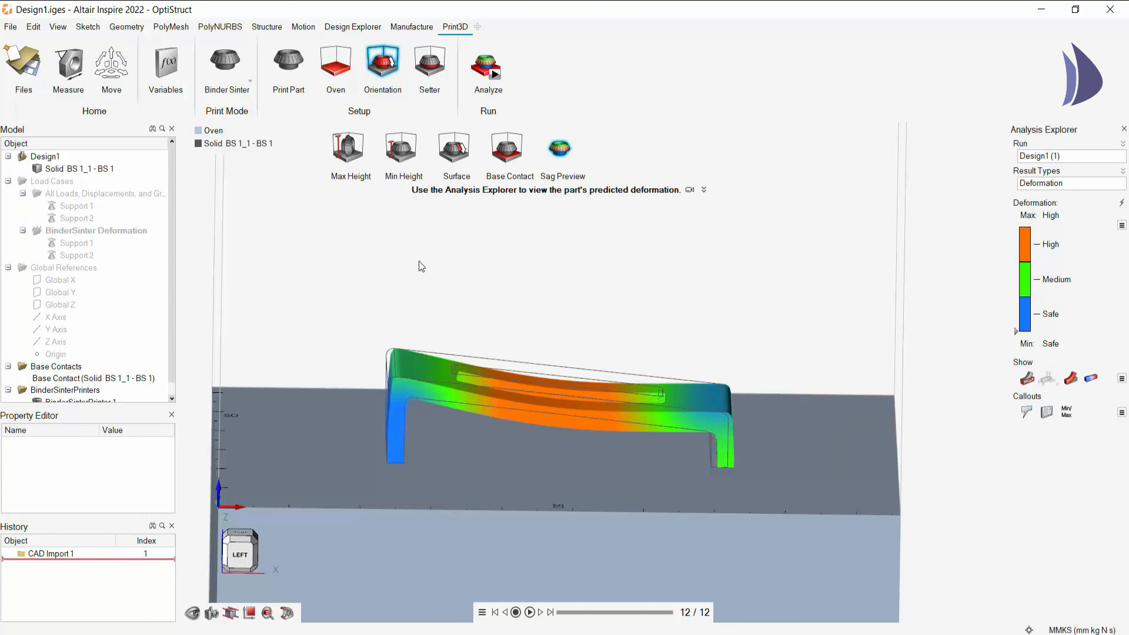
pyautogui.moveTo(393, 345); pyautogui.dragTo(575, 390, button='right')
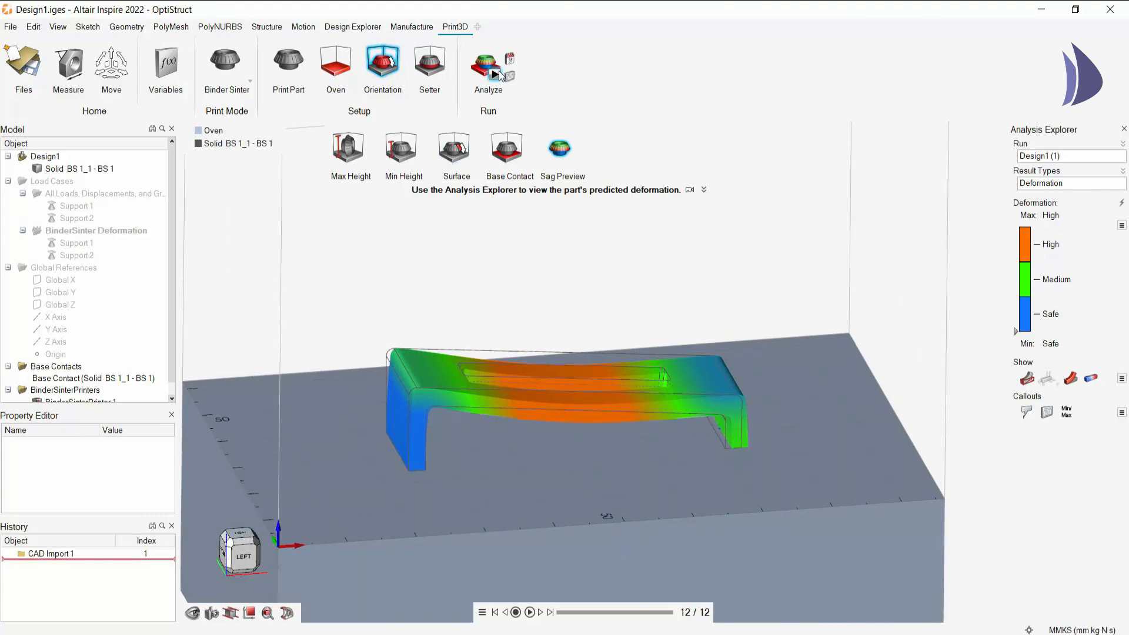
# - Open the binder sinter analysis setup and review its shrinkage parameters and oven temperature profile
pyautogui.click(429, 65)
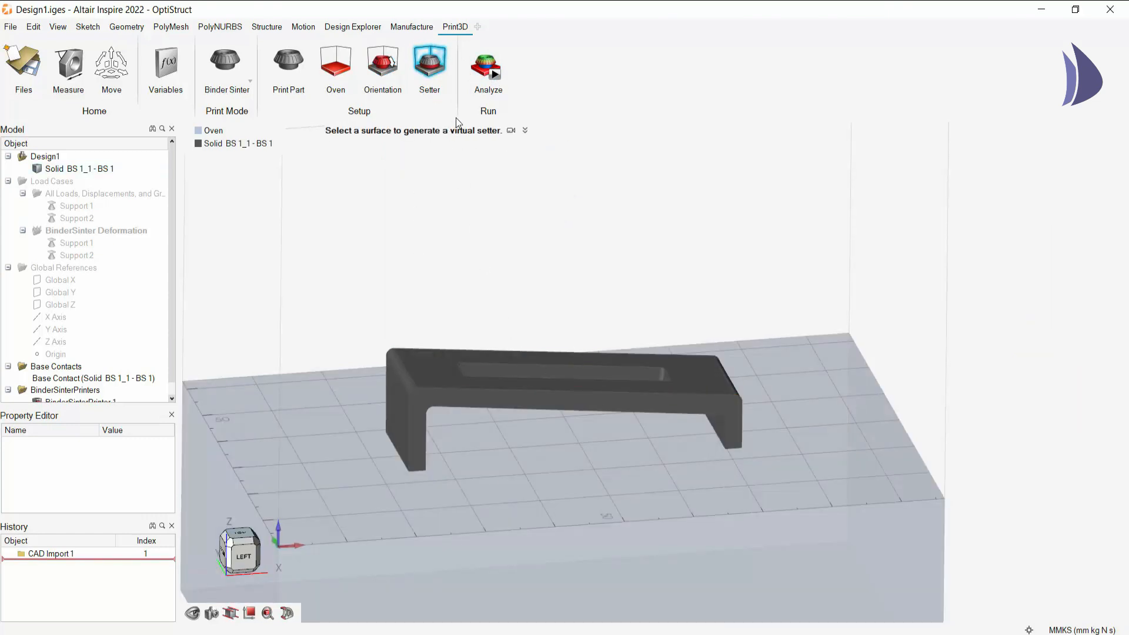
pyautogui.moveTo(501, 82)
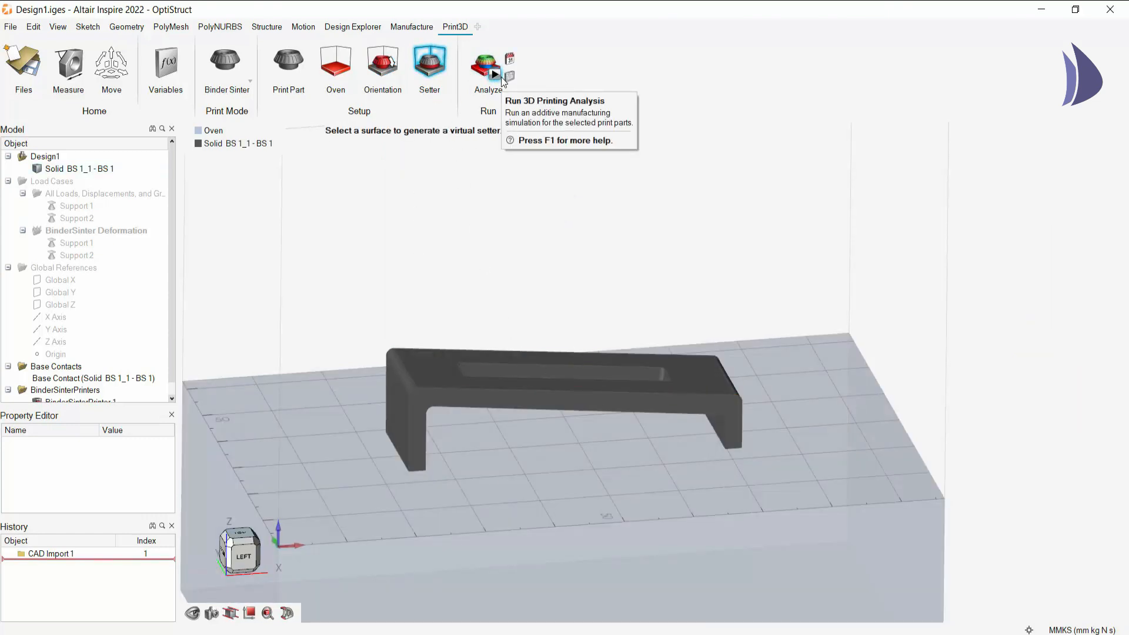
pyautogui.click(502, 82)
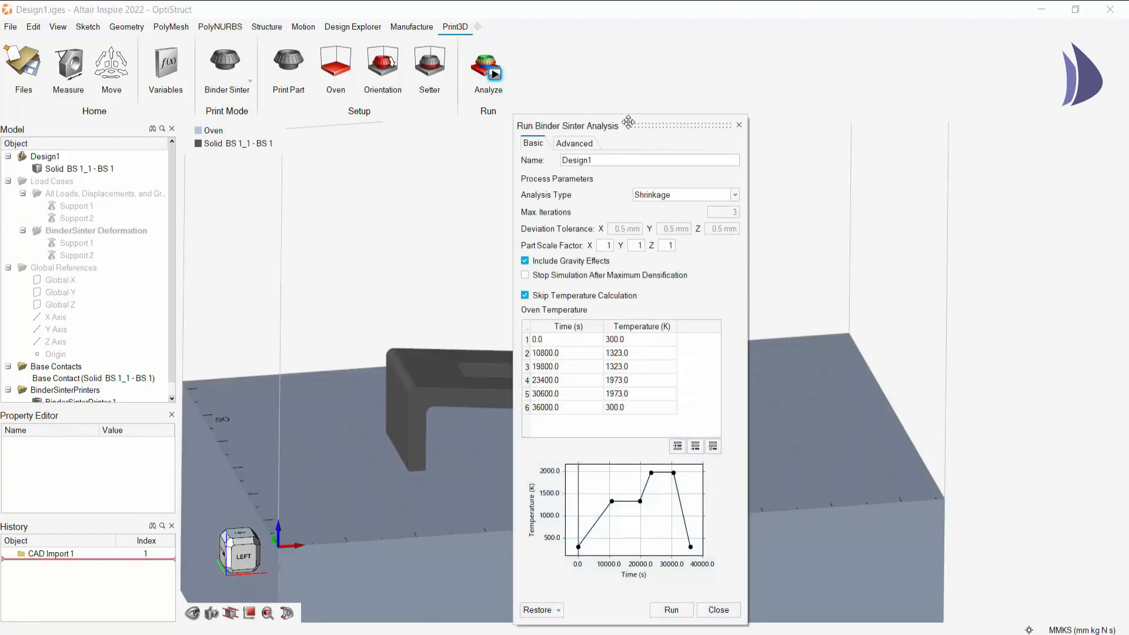
pyautogui.moveTo(635, 117); pyautogui.dragTo(675, 68)
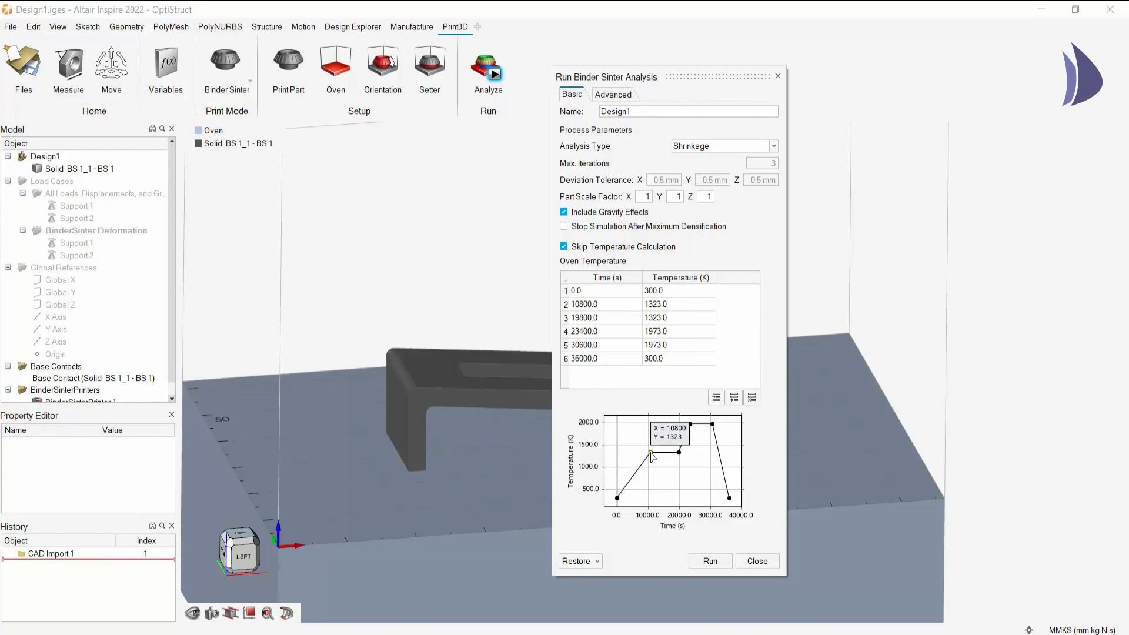
# - Try reshaping the oven temperature curve with points at 9851.1 s, 1551.1 K and 18885.0 s, 1634.2 K, and close the setup without running it
pyautogui.moveTo(651, 452); pyautogui.dragTo(676, 438)
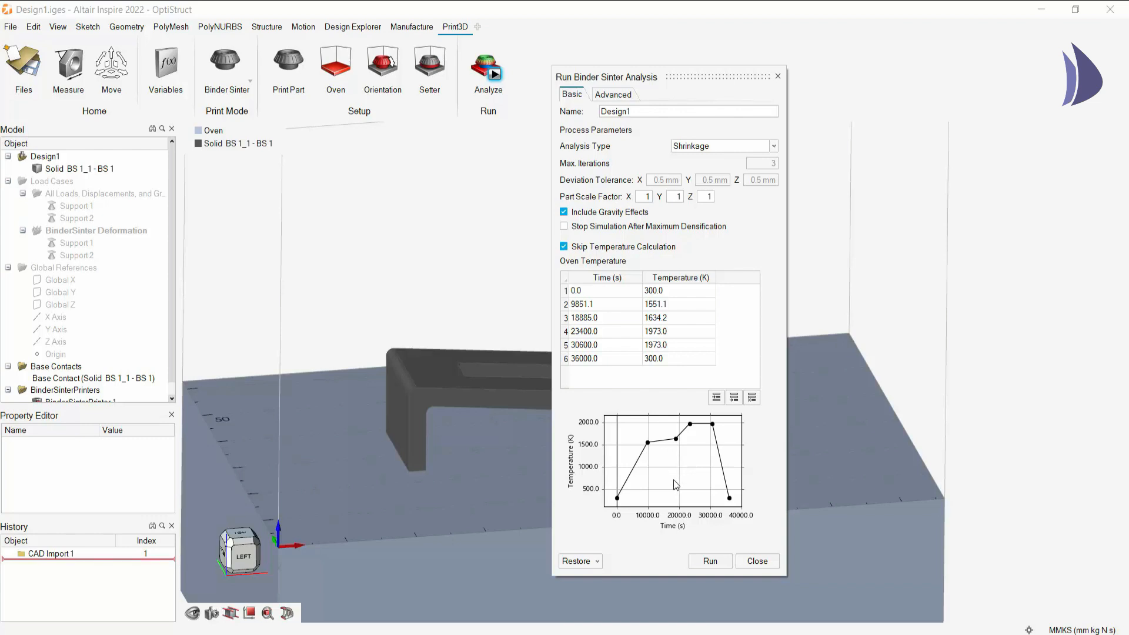
pyautogui.click(595, 561)
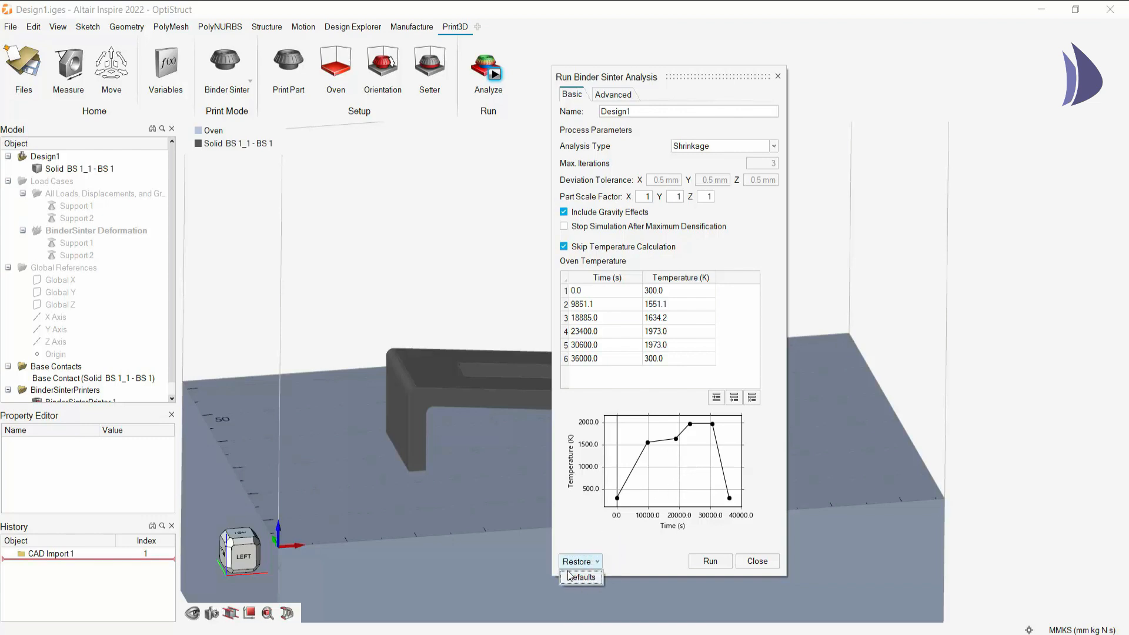
pyautogui.click(758, 561)
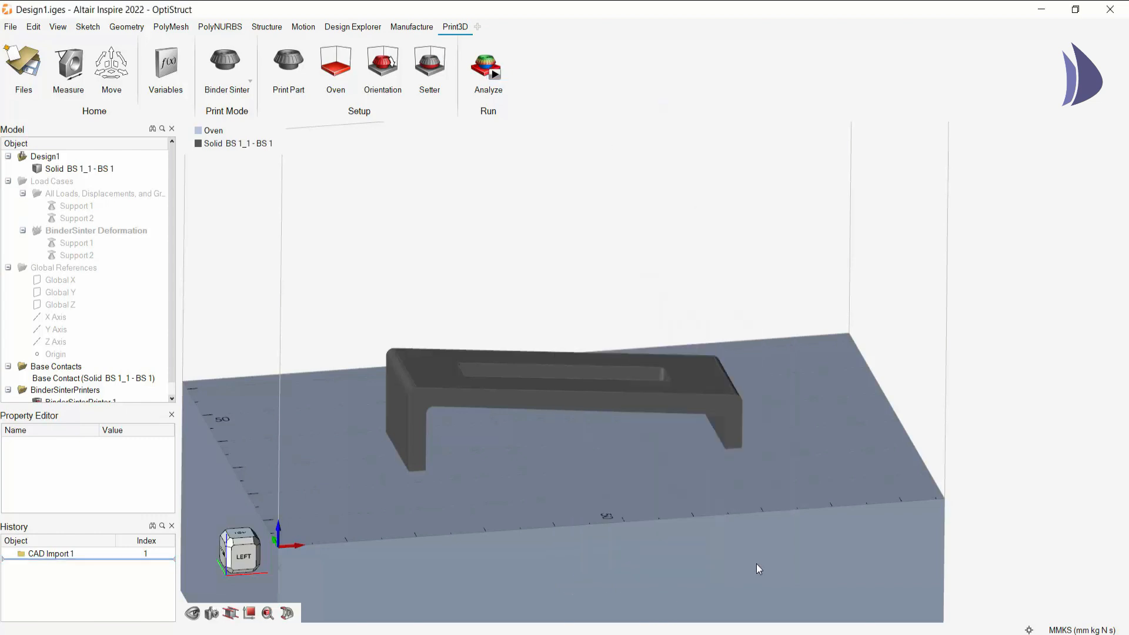
# - Switch to the already analyzed Design1.stmod model and show the results of the Shrink run
pyautogui.moveTo(433, 475); pyautogui.dragTo(490, 486, button='middle')
pyautogui.click(136, 634)
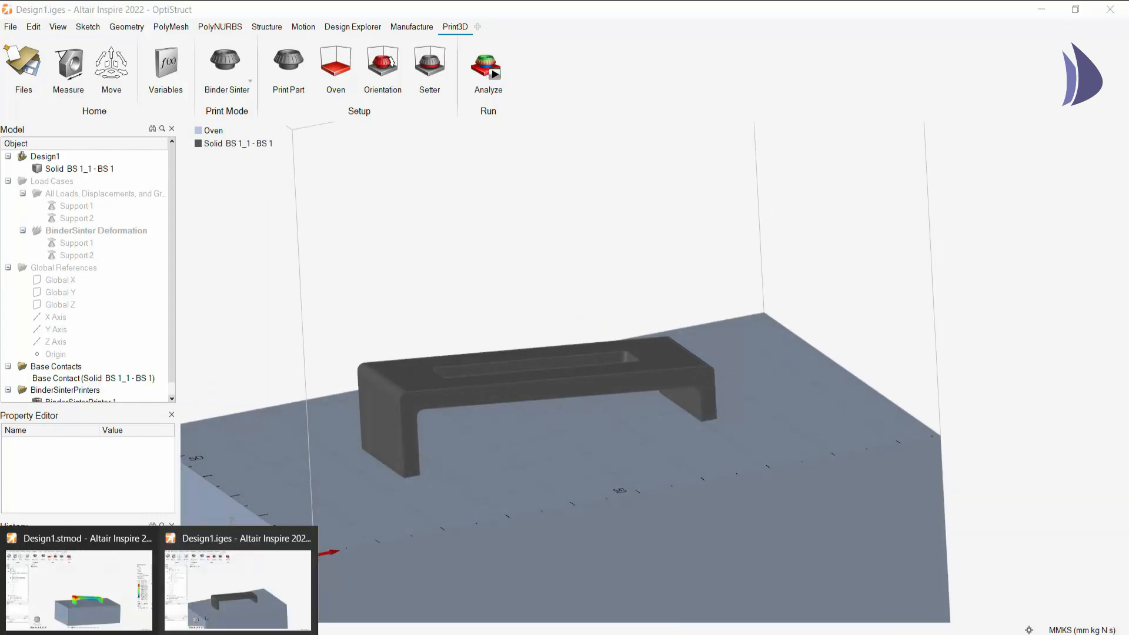
pyautogui.click(114, 588)
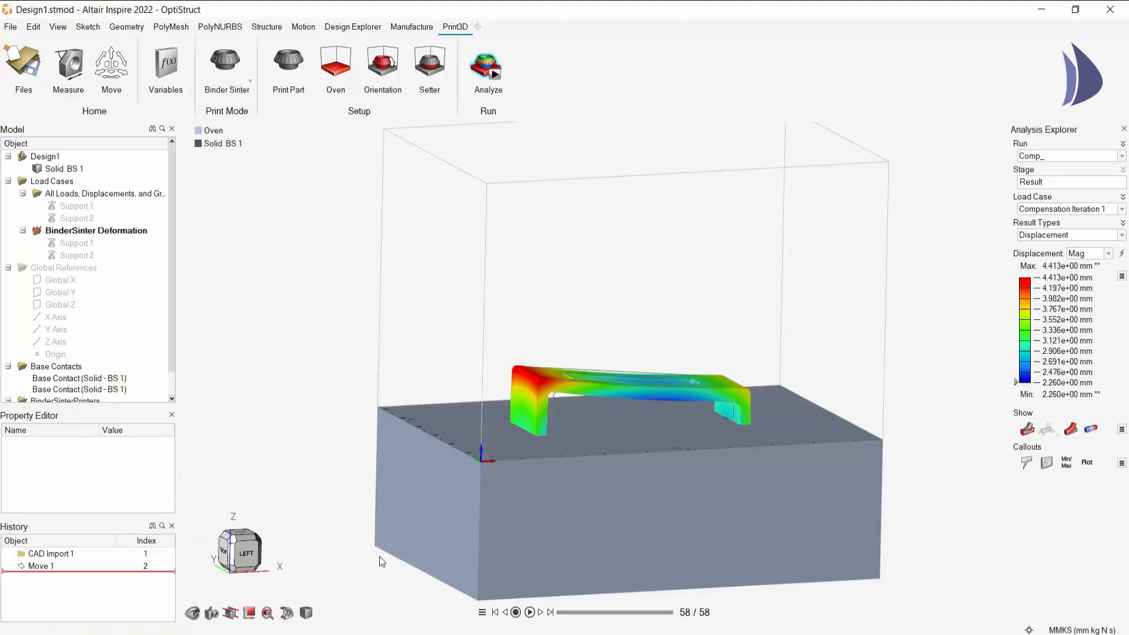
pyautogui.click(1078, 155)
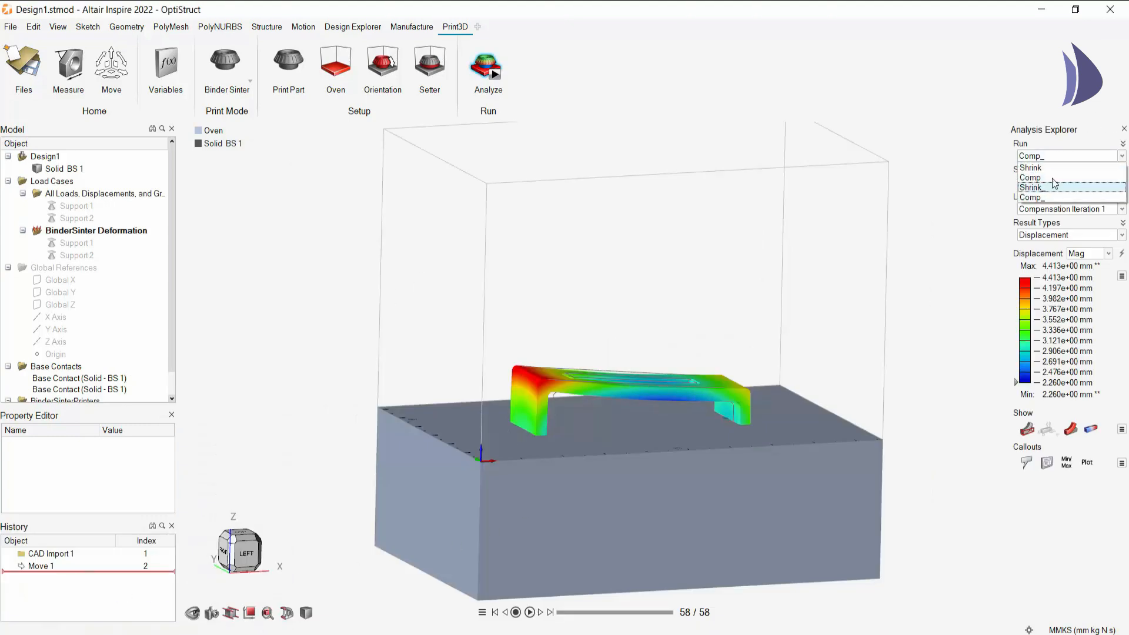
pyautogui.click(1056, 170)
# - Examine the shrinkage displacement against the part's undeformed outline, finishing in the Left view
pyautogui.moveTo(422, 297); pyautogui.dragTo(469, 319, button='right')
pyautogui.moveTo(470, 319); pyautogui.dragTo(443, 305, button='middle')
pyautogui.scroll(2, 610, 348)
pyautogui.scroll(2, 599, 376)
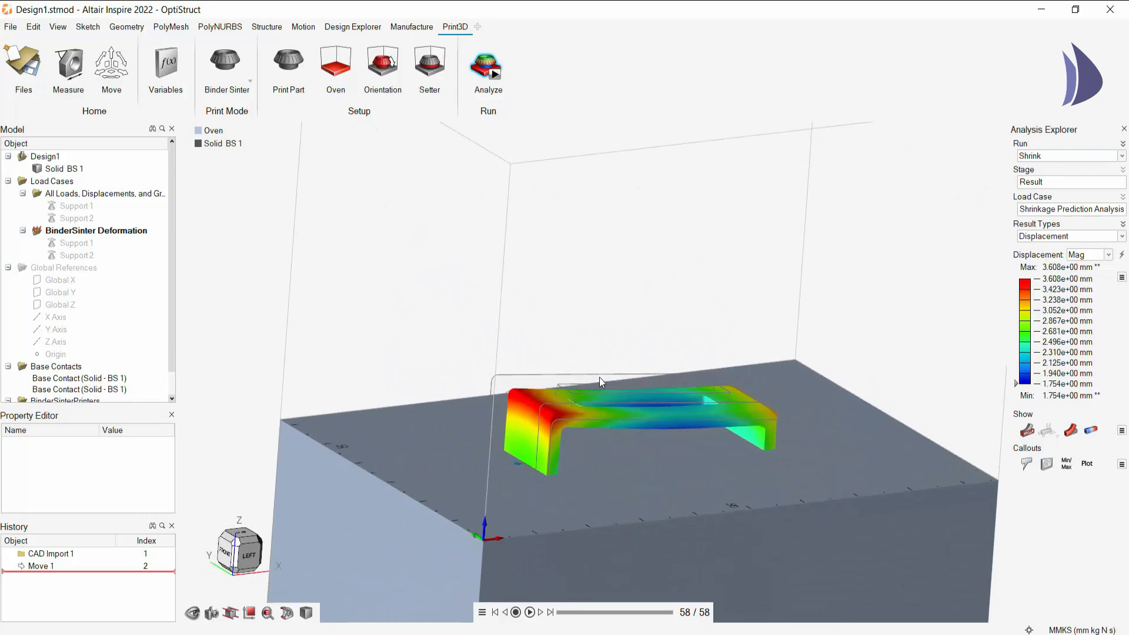
pyautogui.moveTo(599, 377); pyautogui.dragTo(579, 332, button='right')
pyautogui.moveTo(545, 376); pyautogui.dragTo(521, 355, button='middle')
pyautogui.click(243, 556)
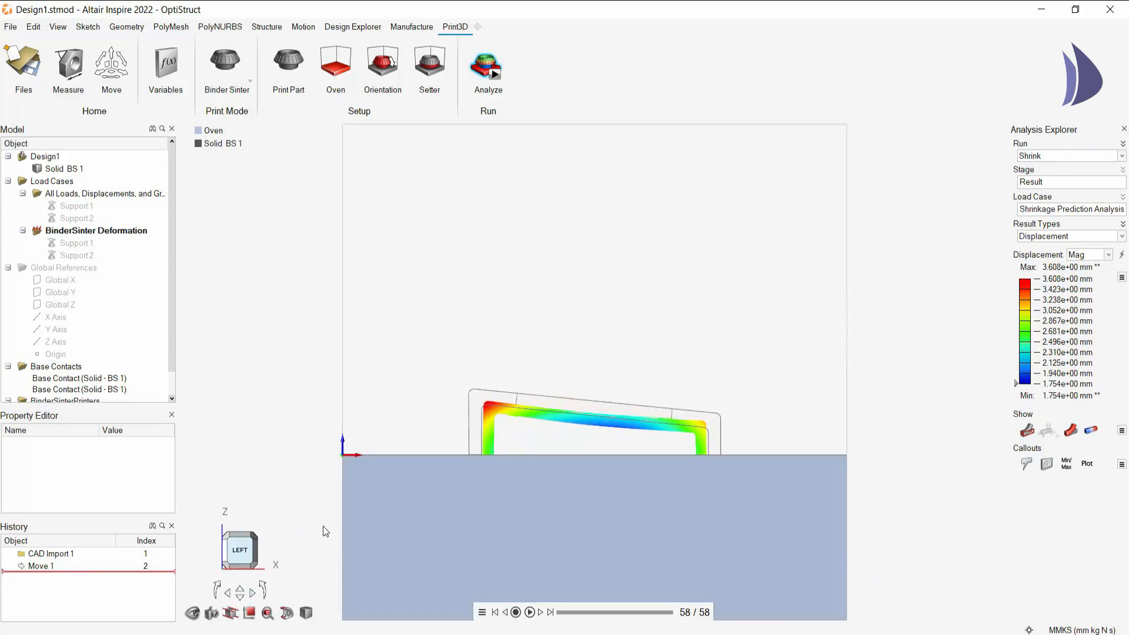
pyautogui.scroll(2, 512, 434)
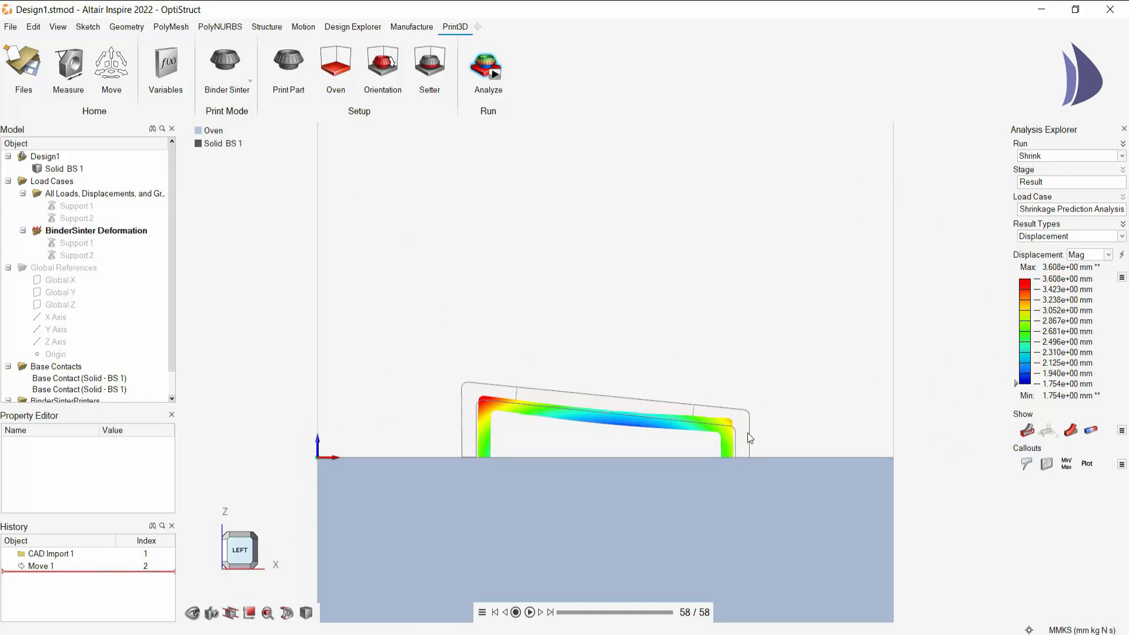
# - Display the Volume Change result for the Shrink run
pyautogui.click(1099, 237)
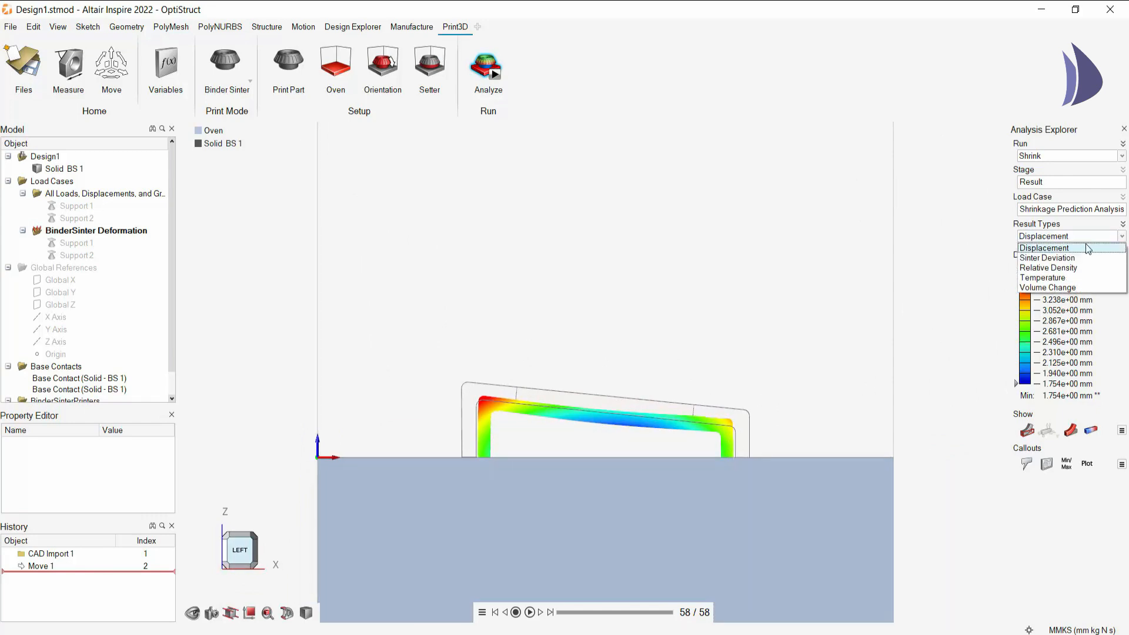
pyautogui.click(1056, 293)
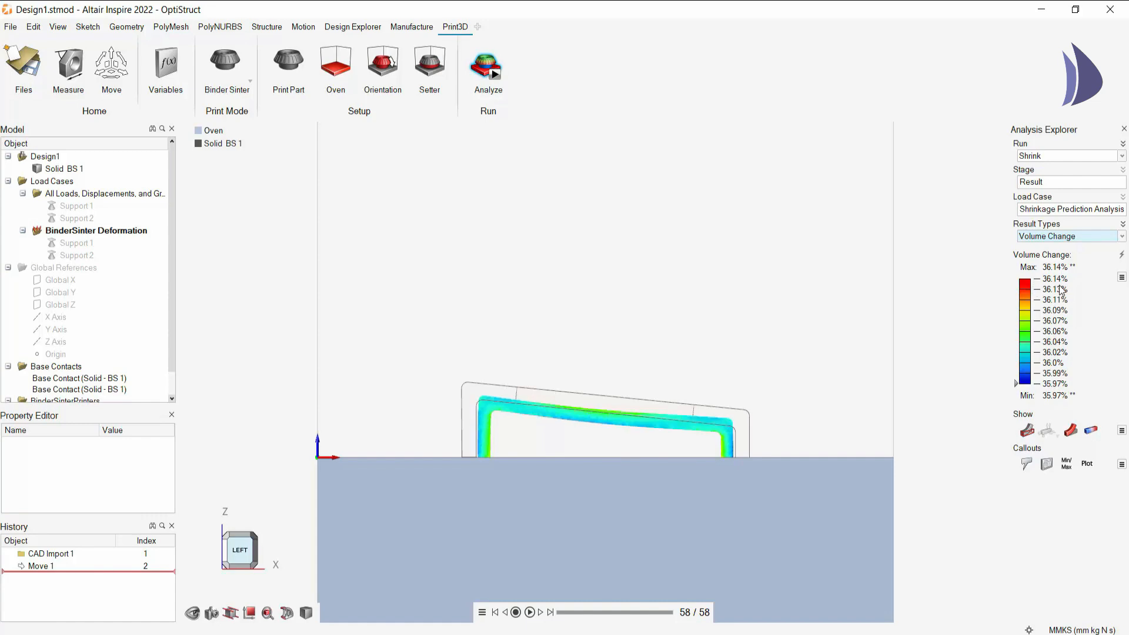
# - Play the Shrink run's Volume Change animation through to the last frame and examine the bracket from an angled view
pyautogui.click(529, 612)
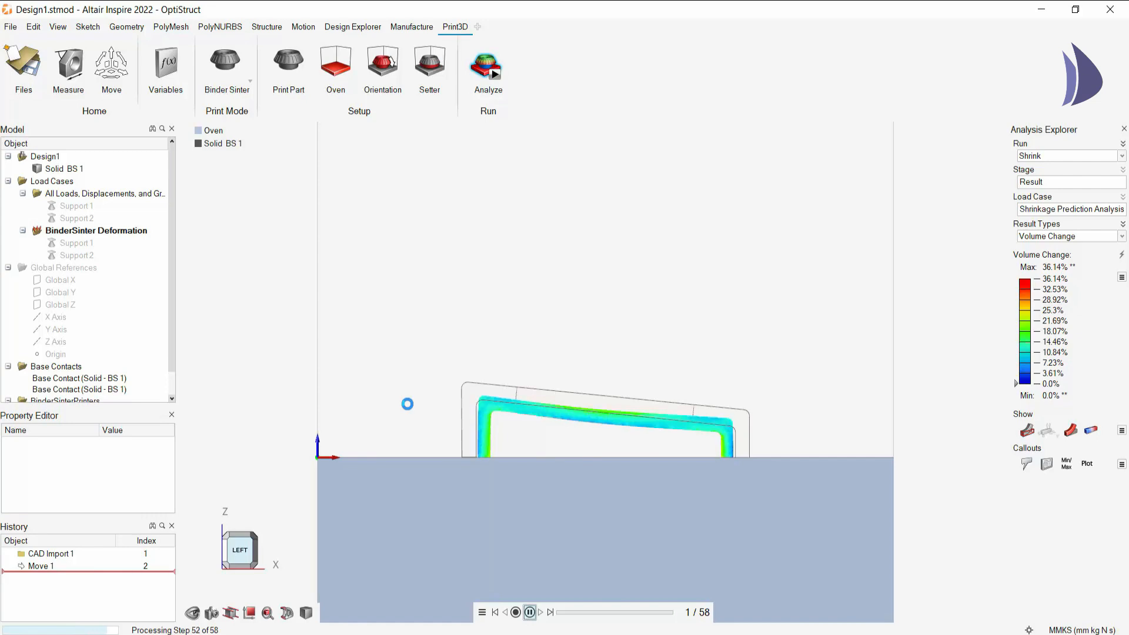
pyautogui.moveTo(410, 407)
pyautogui.mouseDown(button='middle')
pyautogui.moveTo(441, 421)
pyautogui.moveTo(405, 398)
pyautogui.moveTo(413, 409)
pyautogui.mouseUp(button='middle')
pyautogui.moveTo(551, 397); pyautogui.dragTo(553, 403, button='middle')
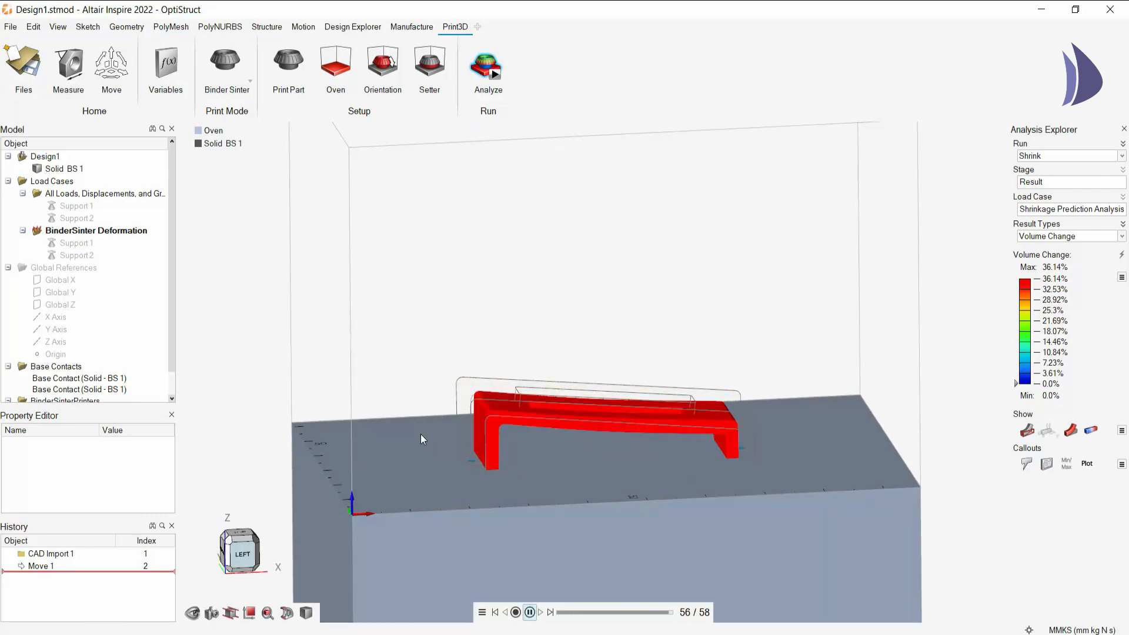
pyautogui.scroll(-3, 456, 409)
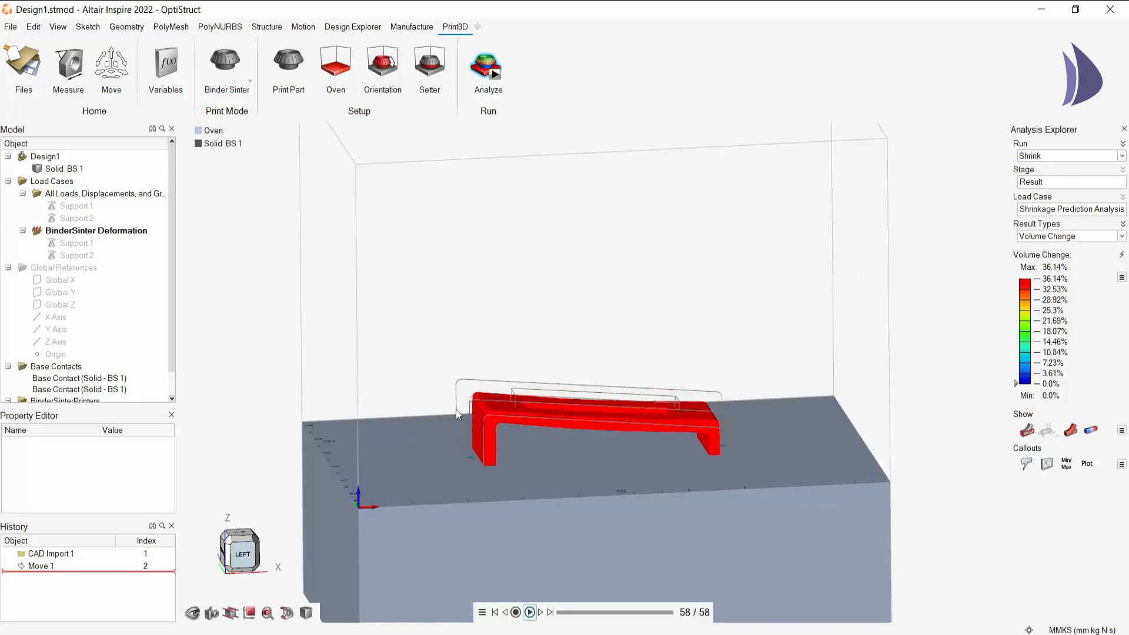
pyautogui.scroll(4, 456, 409)
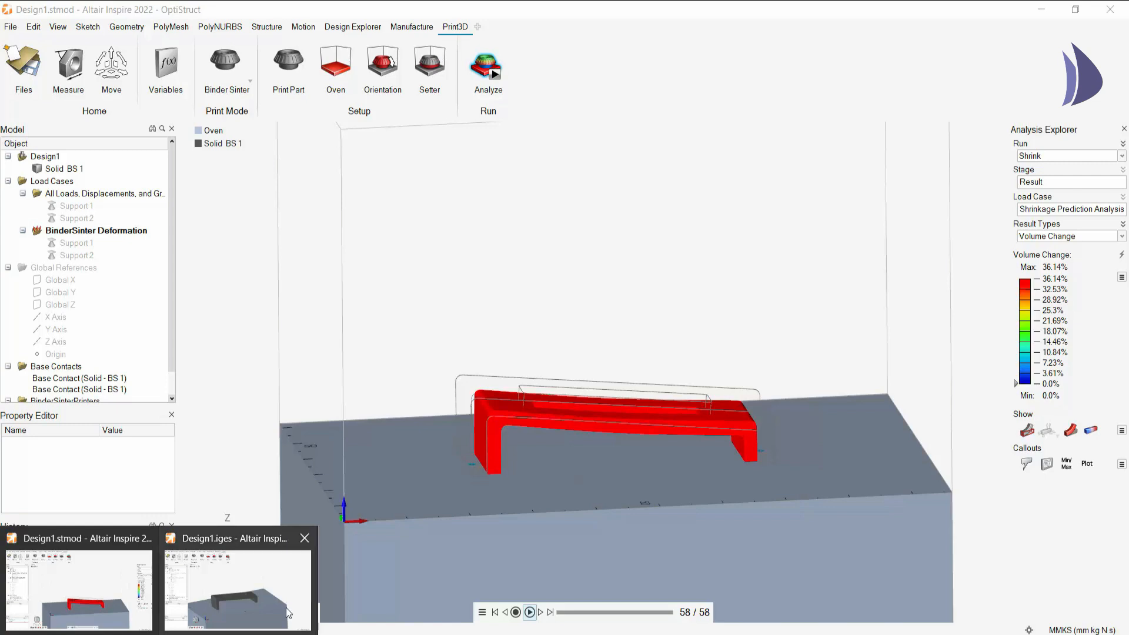
# - Switch to the Design1.iges model and set the binder sinter analysis type to Compensation
pyautogui.click(235, 583)
pyautogui.click(488, 68)
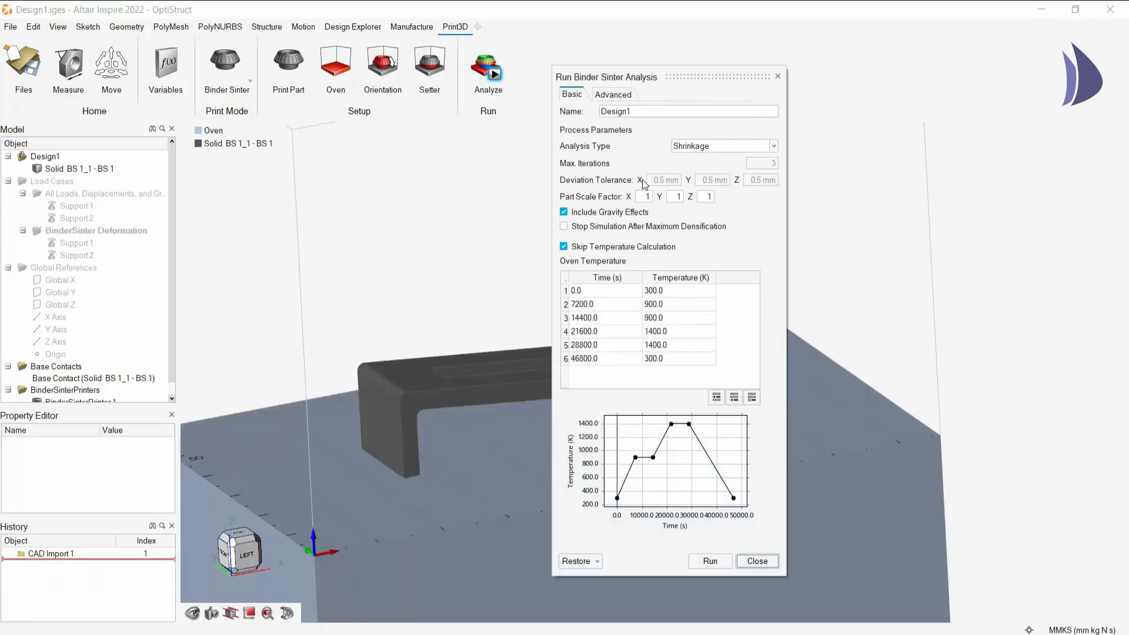
pyautogui.click(728, 147)
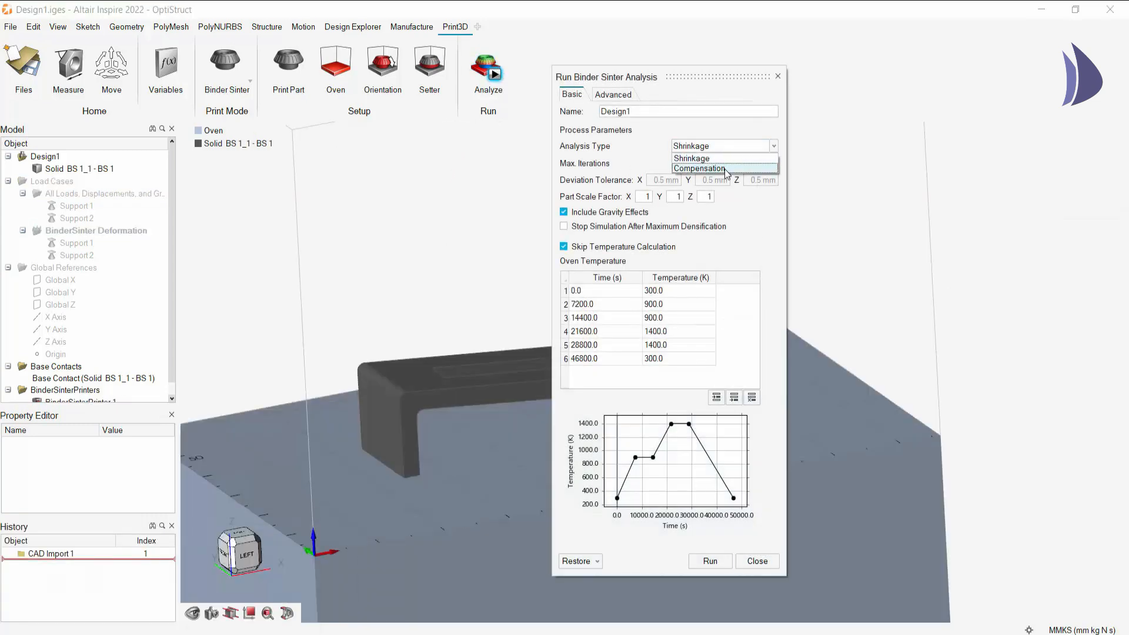
pyautogui.click(725, 169)
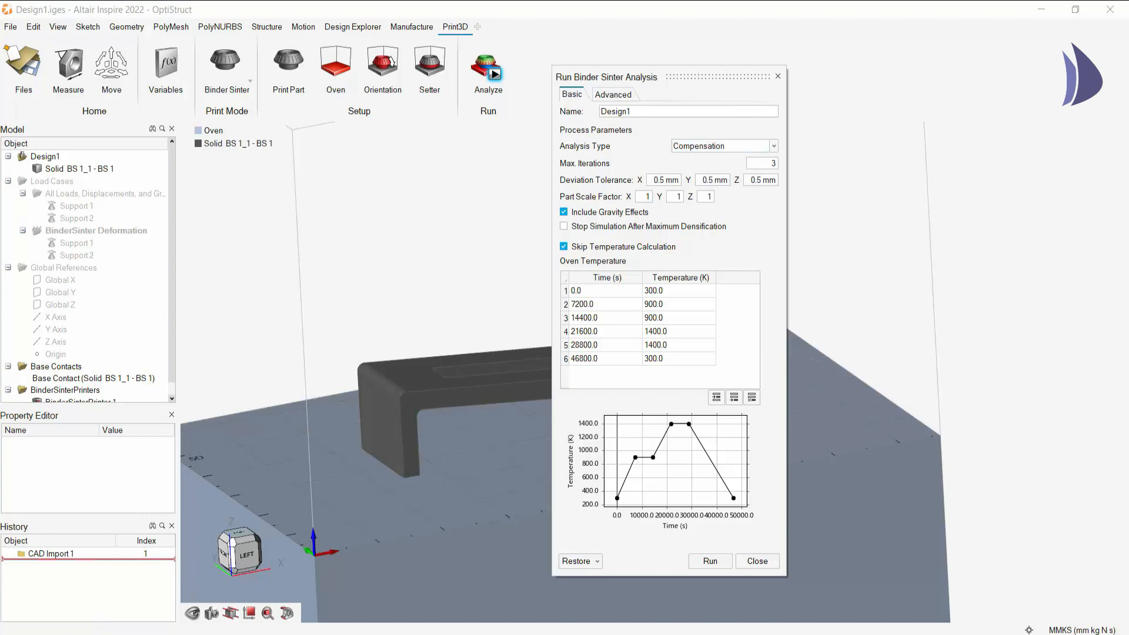
# - Return to the Design1.stmod model and display the Comp run's Compensation Iteration 3 load case
pyautogui.click(104, 594)
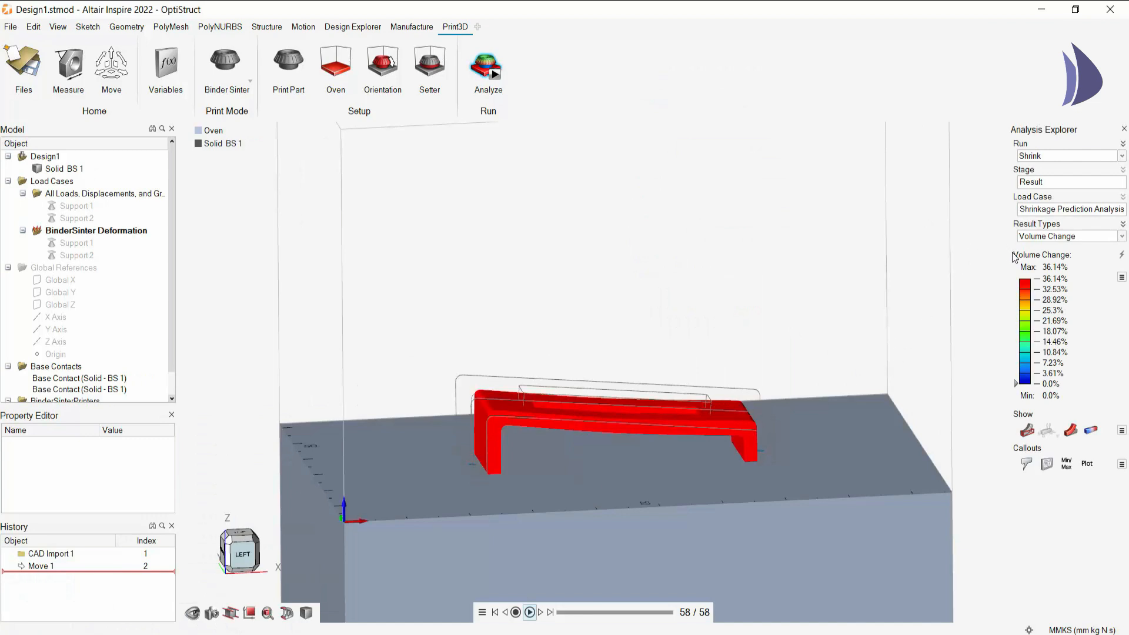
pyautogui.click(1068, 156)
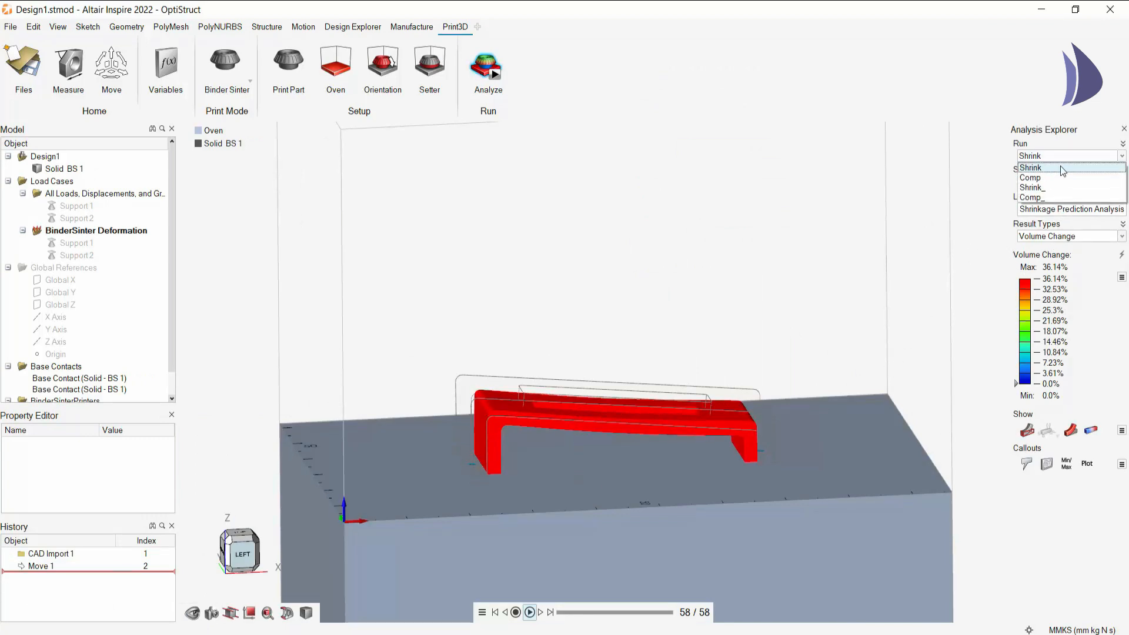
pyautogui.click(1058, 179)
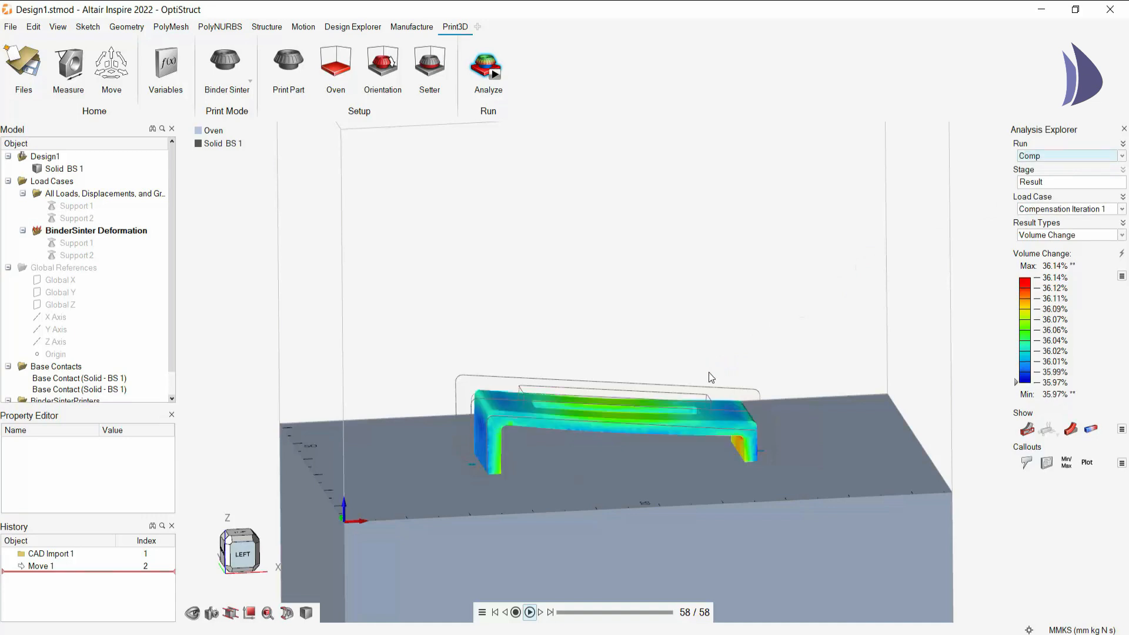
pyautogui.click(1066, 210)
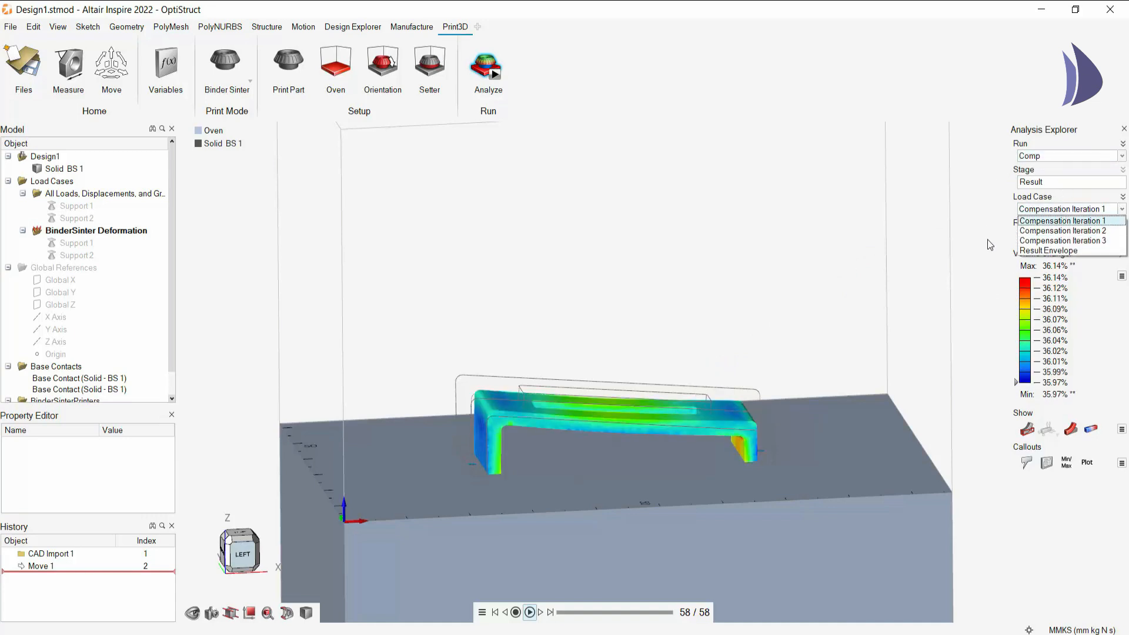
pyautogui.click(1050, 241)
# - Inspect the compensated bracket at the first frame in the Left view and play its sintering animation to the last frame
pyautogui.moveTo(663, 378); pyautogui.dragTo(658, 336, button='middle')
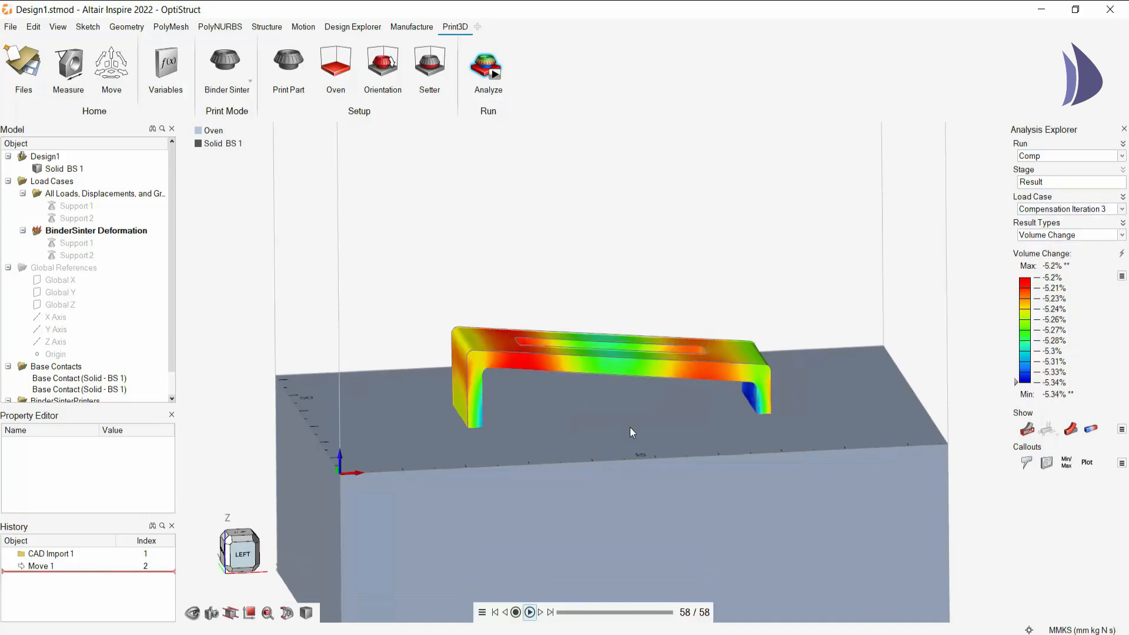
pyautogui.moveTo(588, 612); pyautogui.dragTo(556, 612)
pyautogui.click(249, 561)
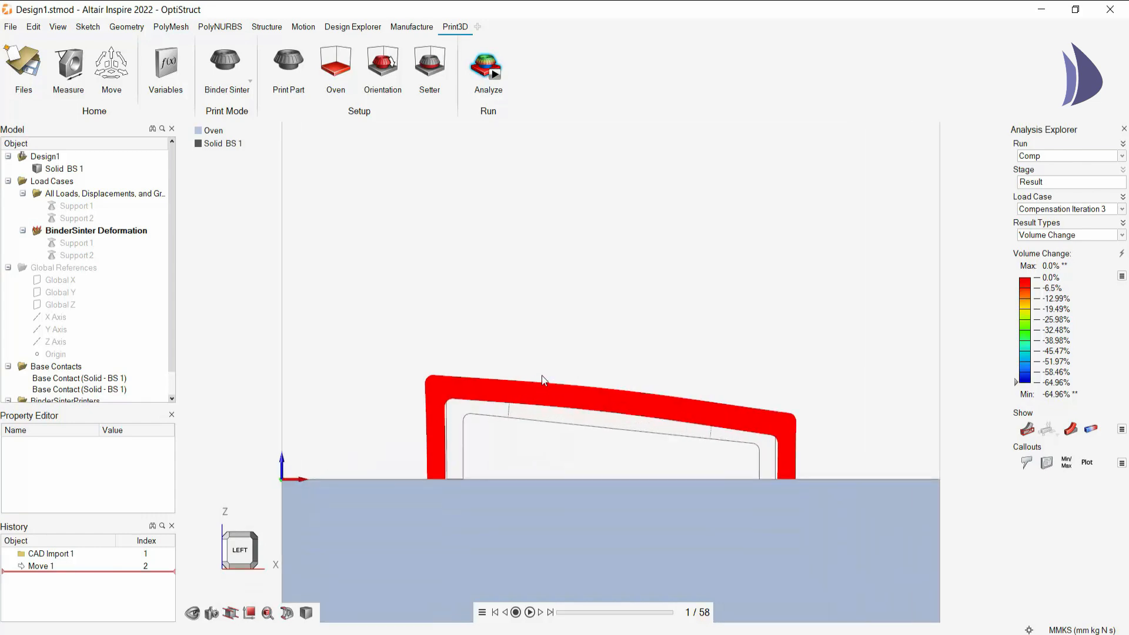
pyautogui.scroll(1, 541, 411)
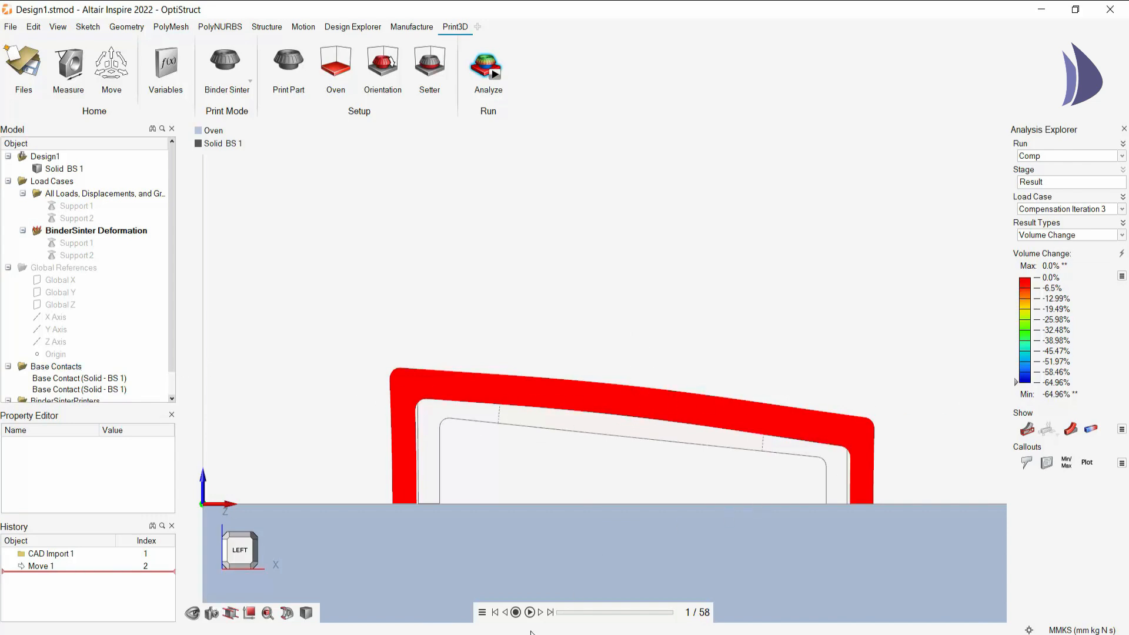
pyautogui.click(530, 612)
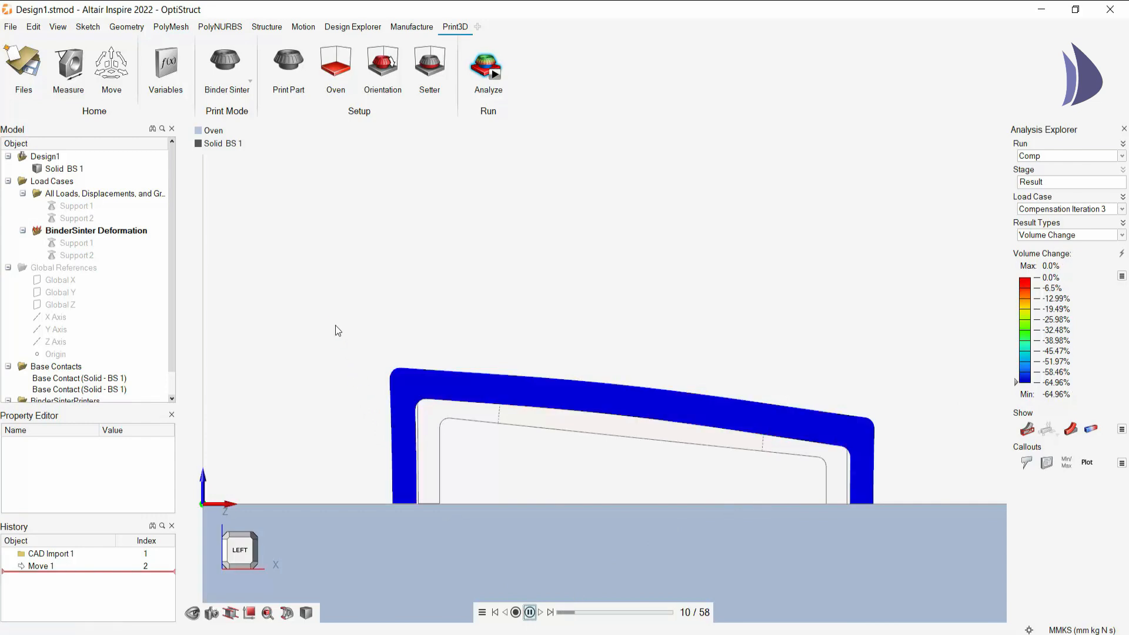
pyautogui.moveTo(336, 330)
pyautogui.mouseDown(button='middle')
pyautogui.moveTo(363, 345)
pyautogui.moveTo(336, 338)
pyautogui.mouseUp(button='middle')
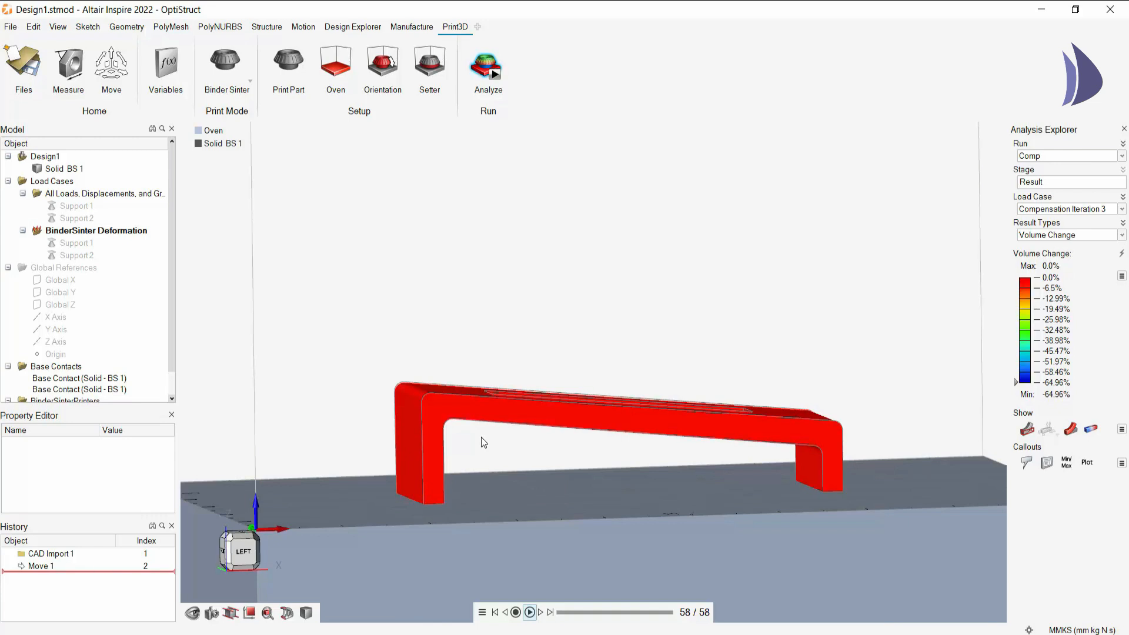
# - Rewind the animation to frame 1 and export the compensated shape to the OneDrive Desktop folder as the STL file Design1.stl
pyautogui.moveTo(670, 612); pyautogui.dragTo(527, 594)
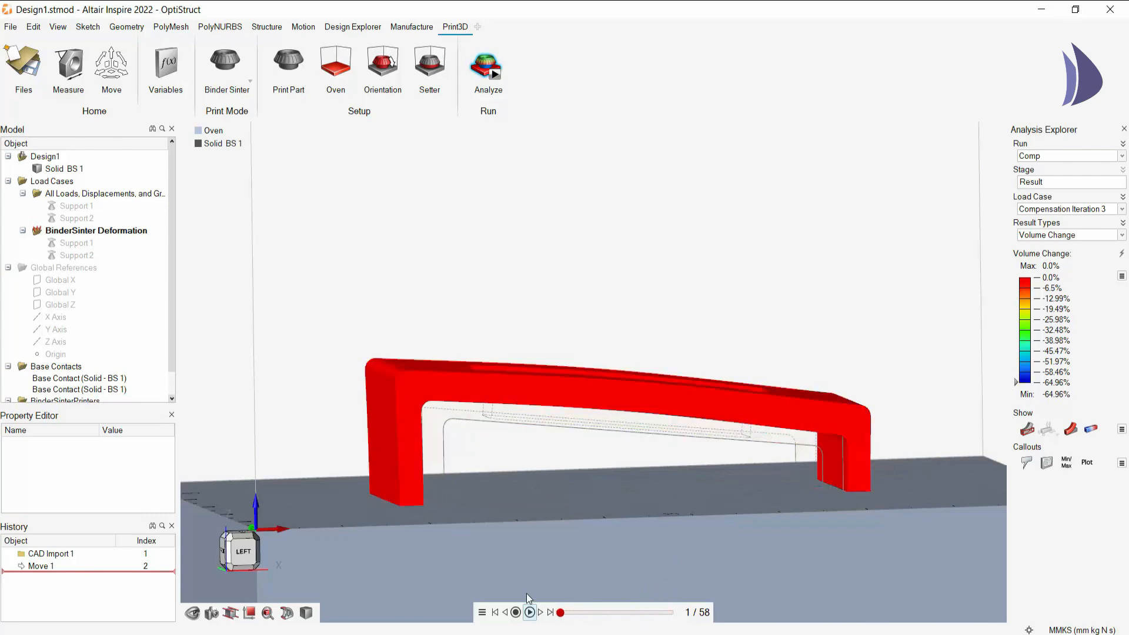
pyautogui.click(9, 29)
pyautogui.click(61, 176)
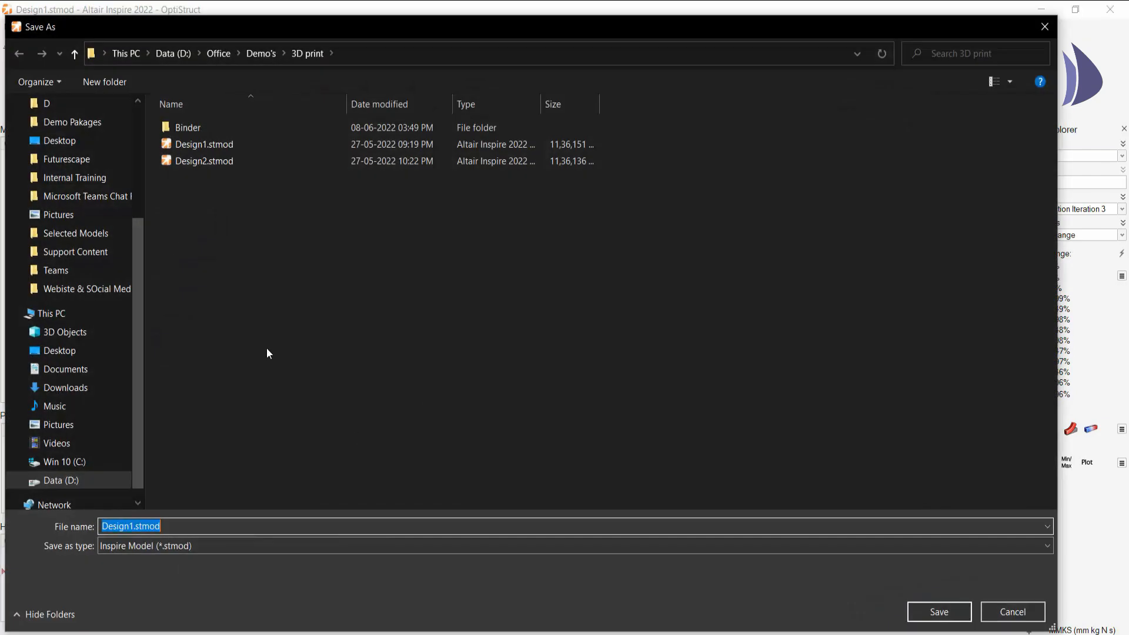
pyautogui.scroll(3, 71, 244)
pyautogui.scroll(1, 57, 245)
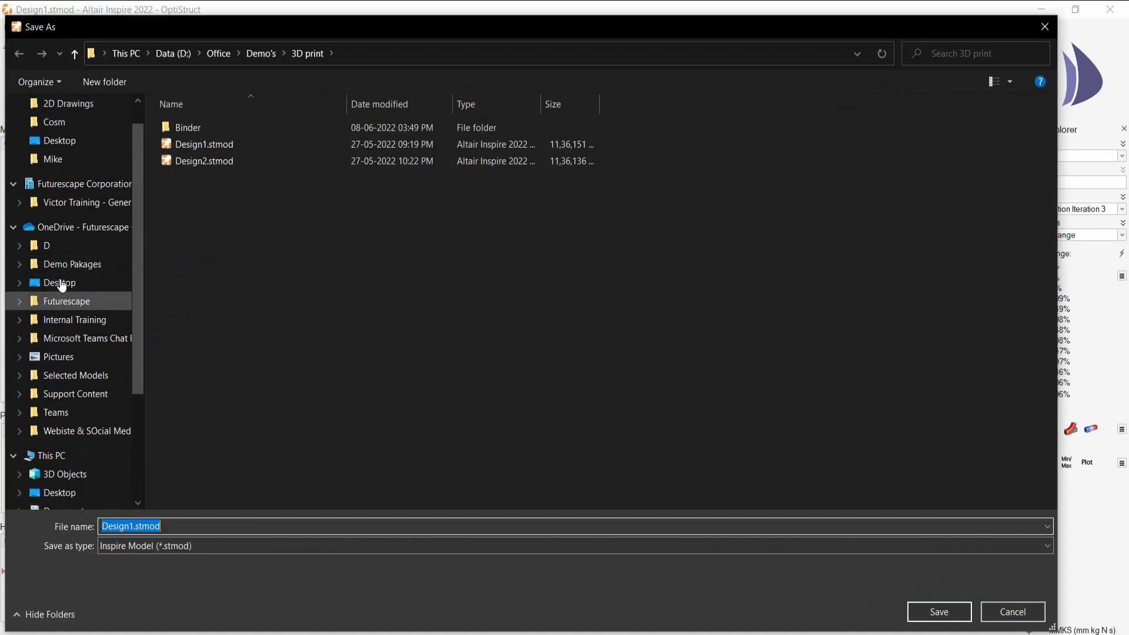
pyautogui.click(59, 282)
pyautogui.click(241, 546)
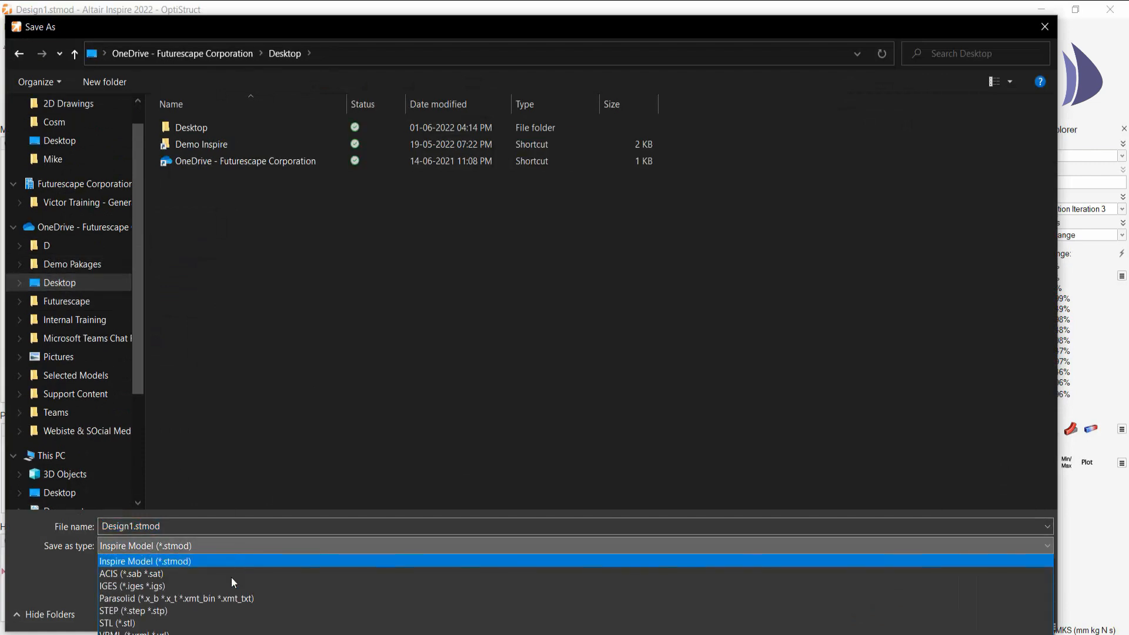
pyautogui.click(829, 620)
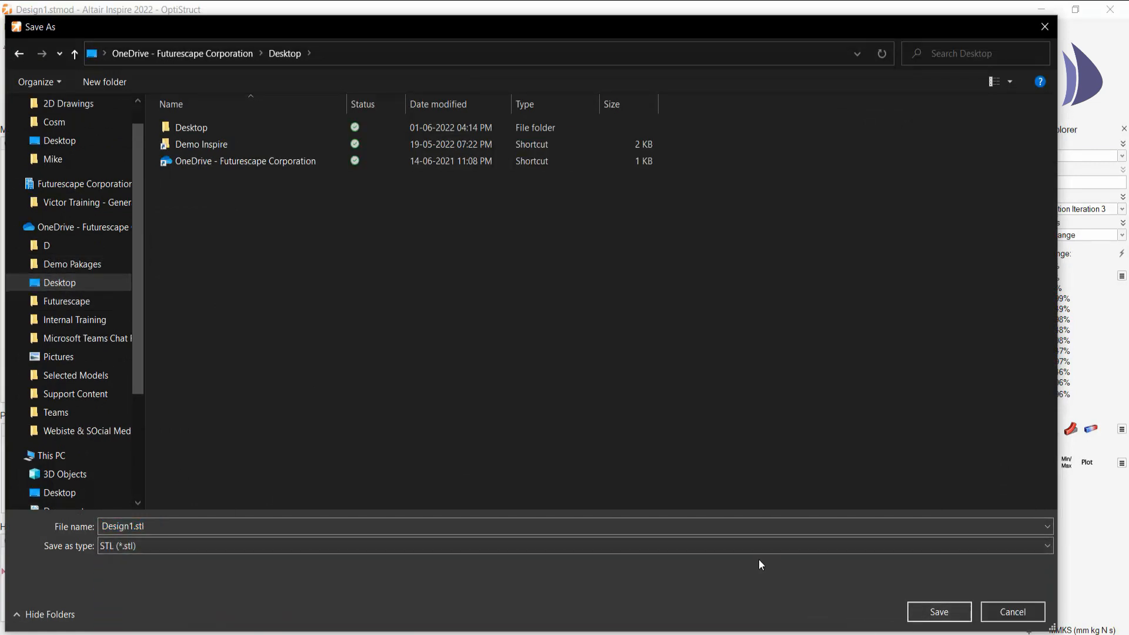
pyautogui.click(939, 612)
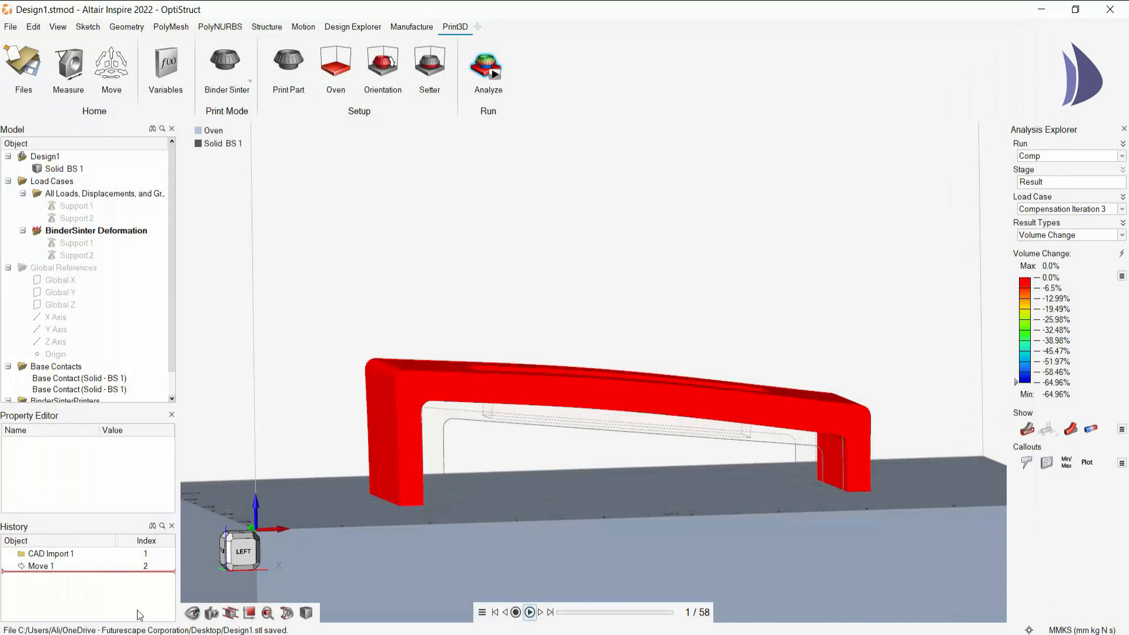
# - Switch to the Design1.iges model and close its binder sinter analysis setup without running it
pyautogui.click(134, 634)
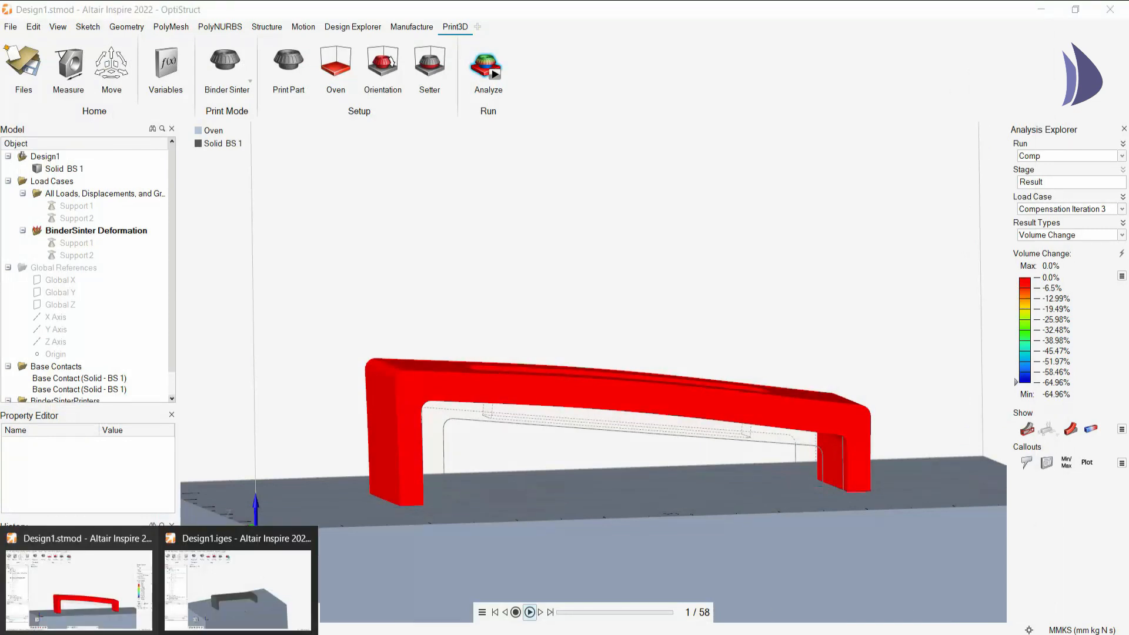
pyautogui.click(194, 595)
pyautogui.click(778, 561)
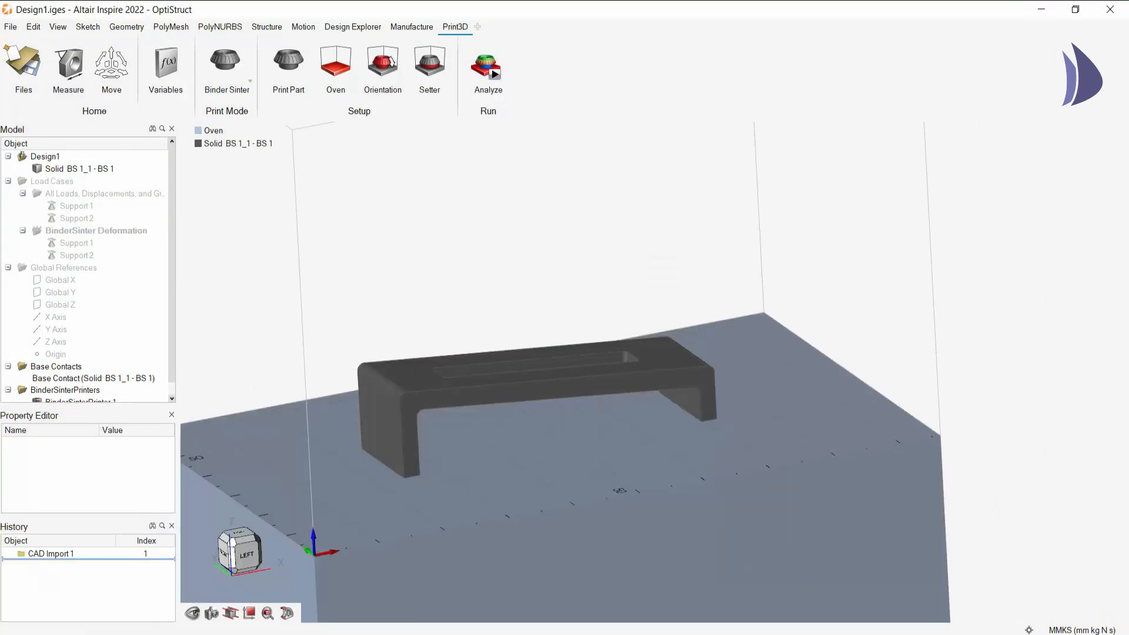
# - Replace the open bracket with a new model and import the exported Design1.stl into it
pyautogui.moveTo(416, 245); pyautogui.dragTo(527, 223)
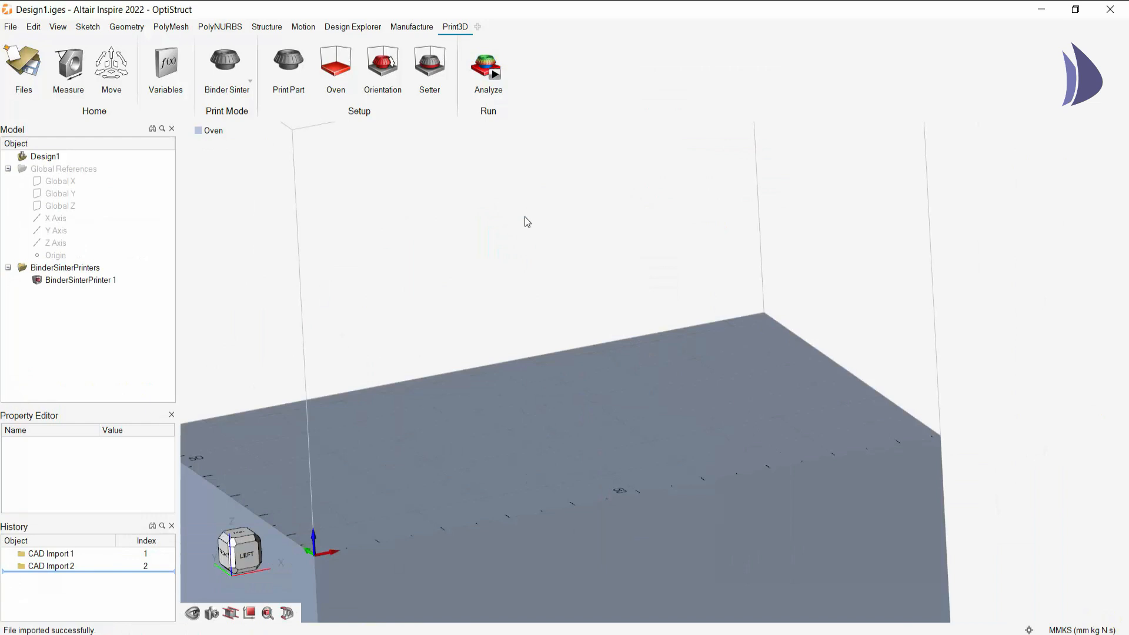
pyautogui.click(10, 27)
pyautogui.click(33, 45)
pyautogui.click(144, 134)
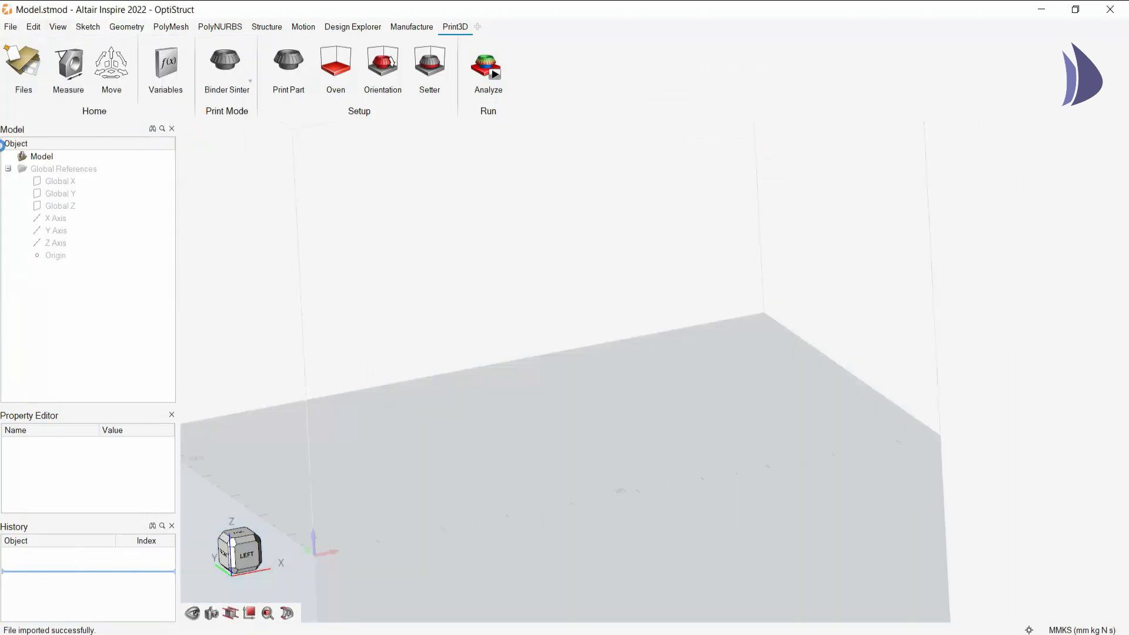
pyautogui.moveTo(821, 290); pyautogui.dragTo(868, 287)
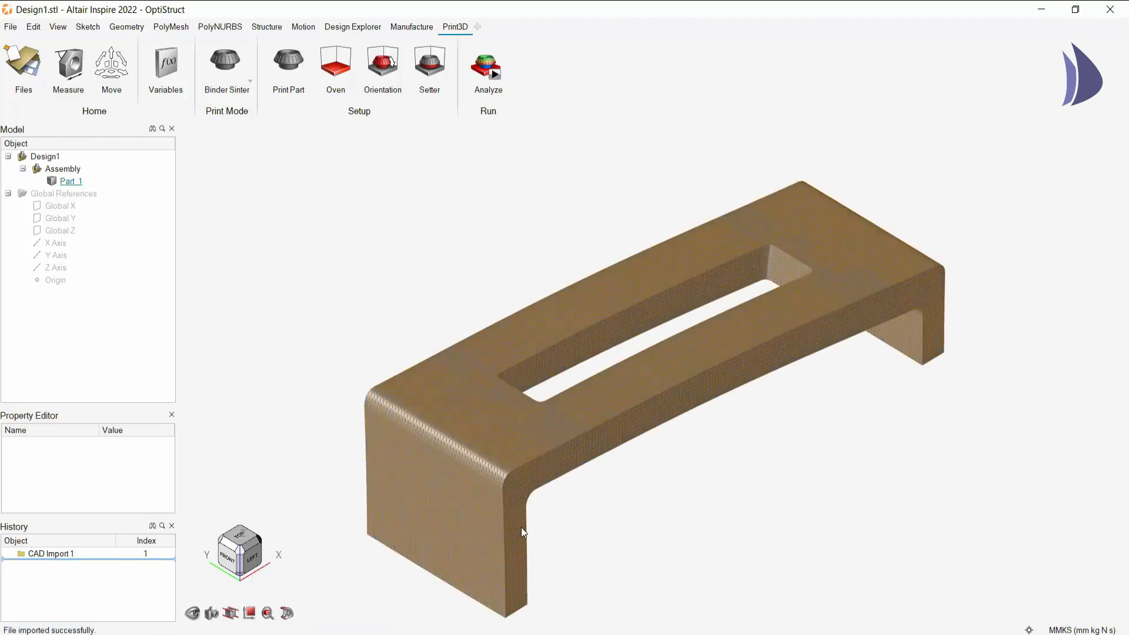
# - Examine the curved profile of the imported STL bracket in the Left view
pyautogui.click(251, 556)
pyautogui.scroll(-4, 600, 485)
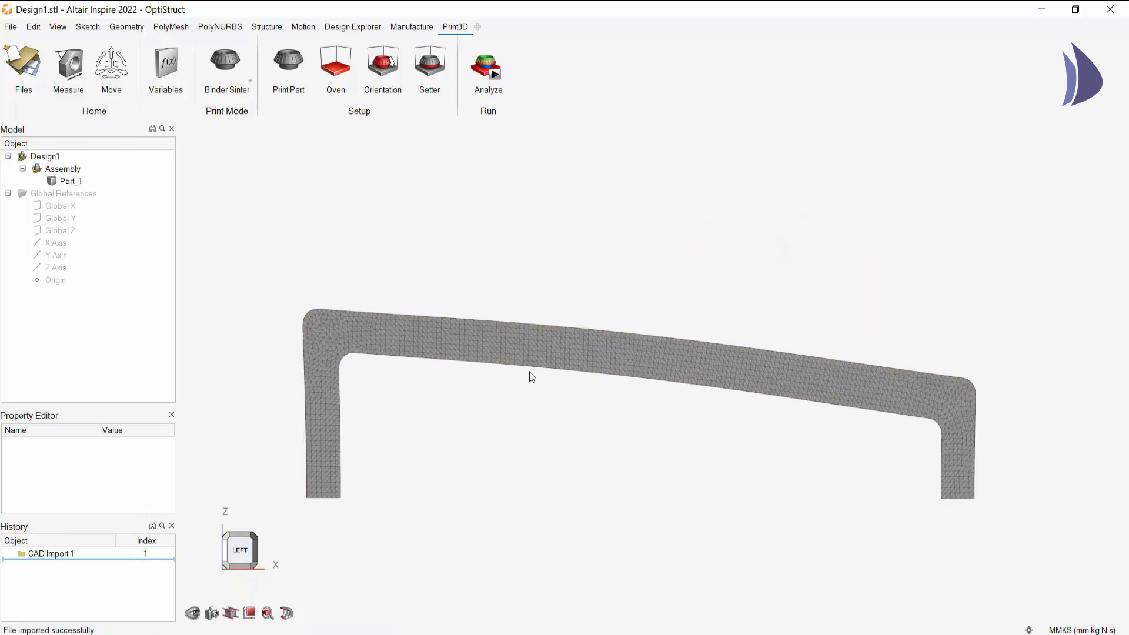
pyautogui.moveTo(450, 415); pyautogui.dragTo(374, 261, button='right')
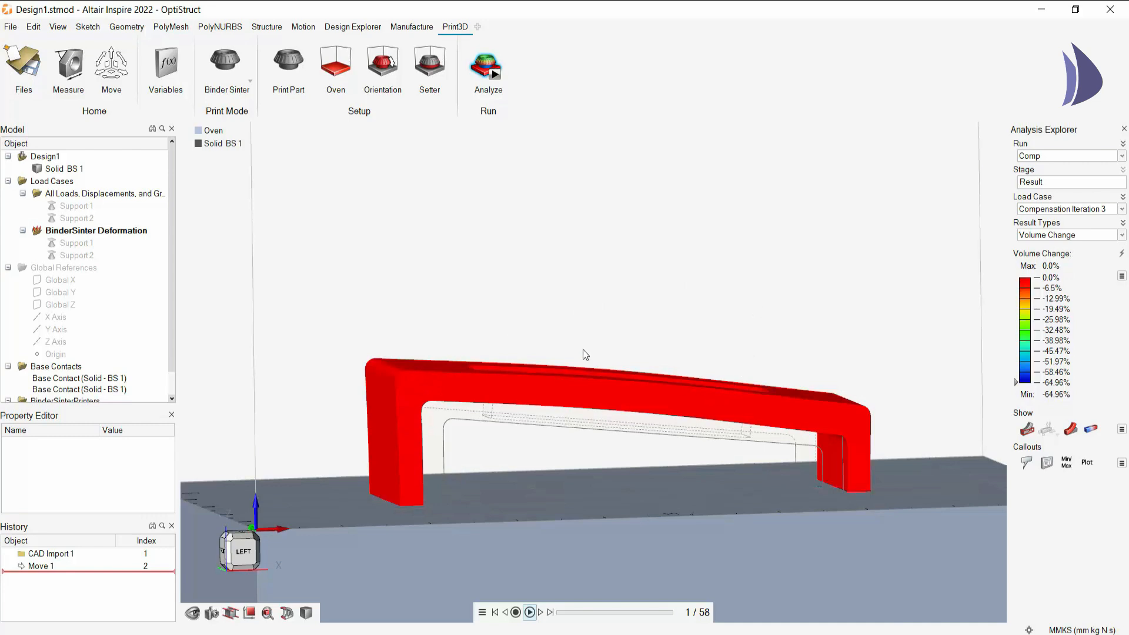
# - Return to the Design1.stmod results and view the first frame of Compensation Iteration 3 against the reference outline
pyautogui.scroll(3, 559, 325)
pyautogui.scroll(-4, 559, 369)
pyautogui.moveTo(559, 369); pyautogui.dragTo(528, 310, button='middle')
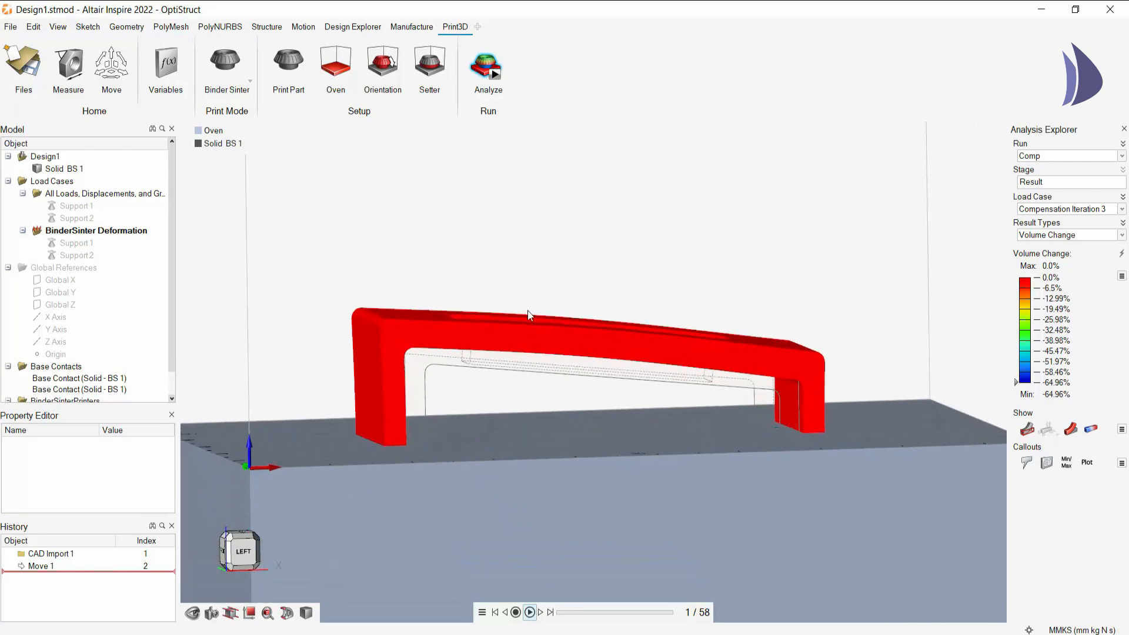